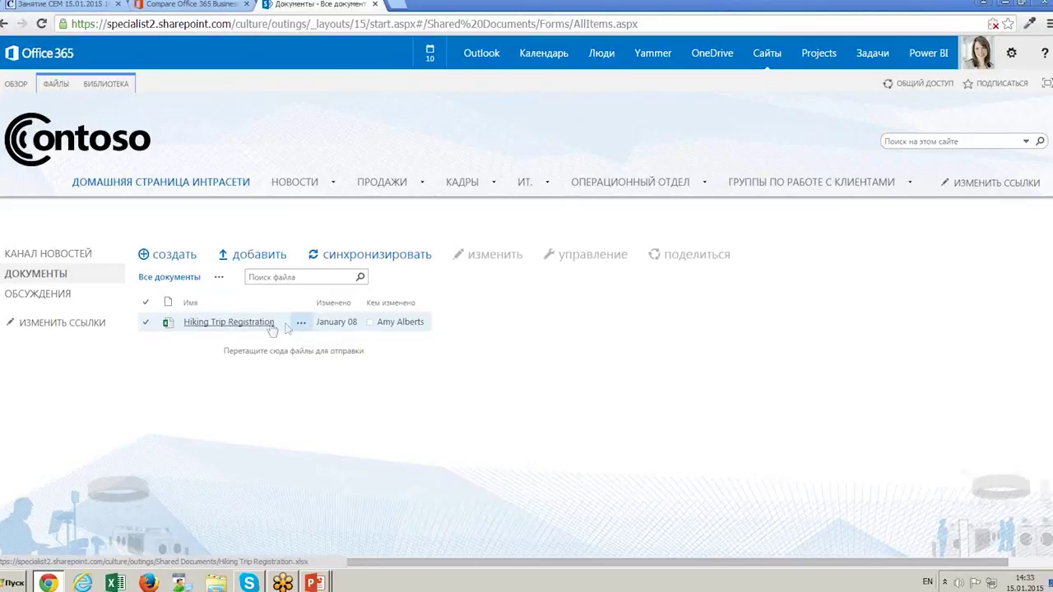
Open the Hiking Trip Registration workbook from the document library for editing in the browser.
{"action": "left_click", "coordinate": [303, 325]}
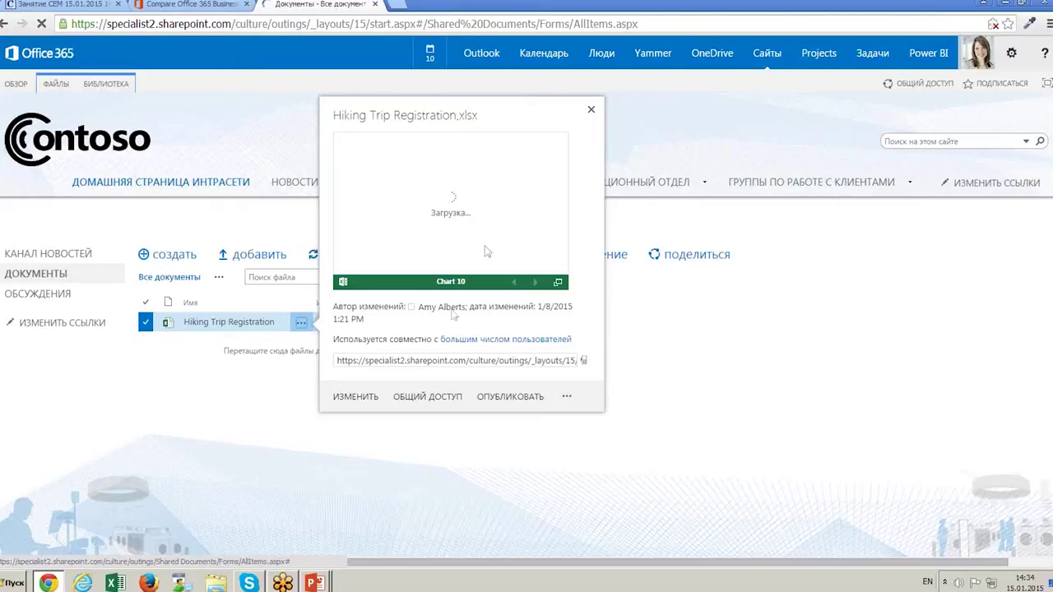
{"action": "left_click", "coordinate": [365, 405]}
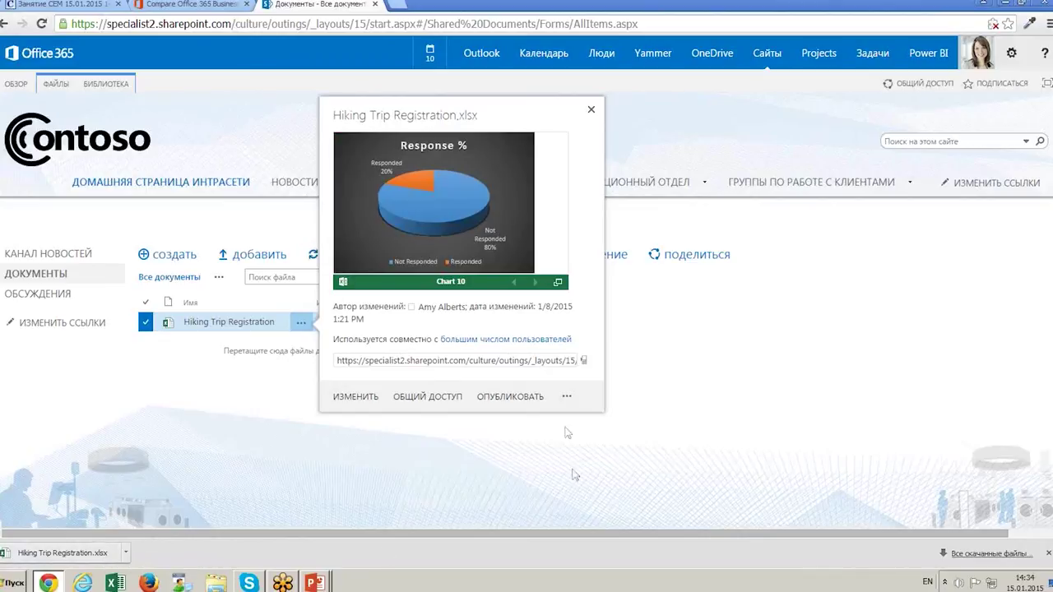
{"action": "left_click", "coordinate": [567, 397]}
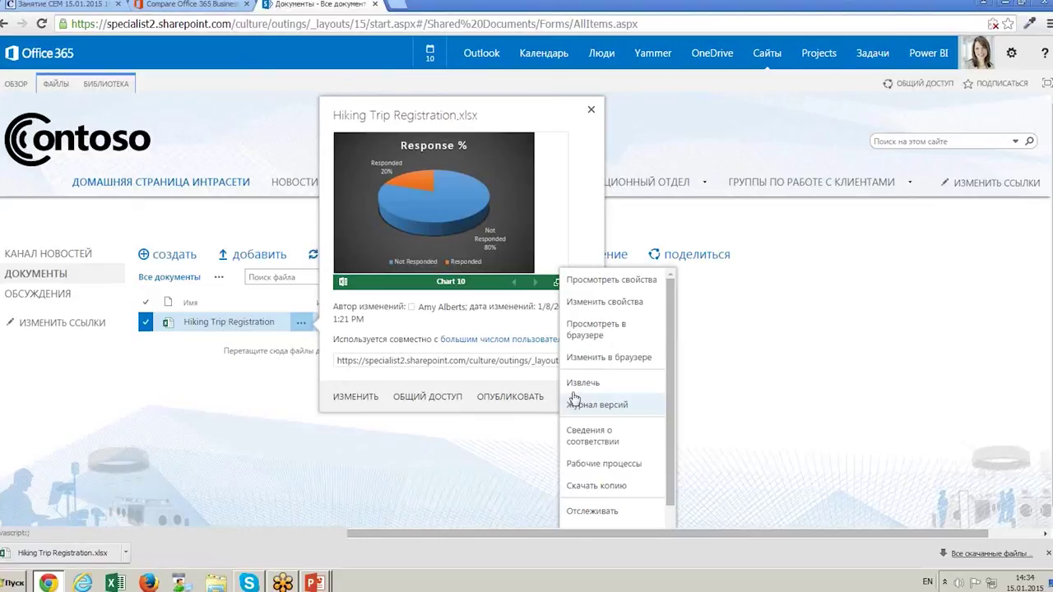
{"action": "left_click", "coordinate": [628, 361]}
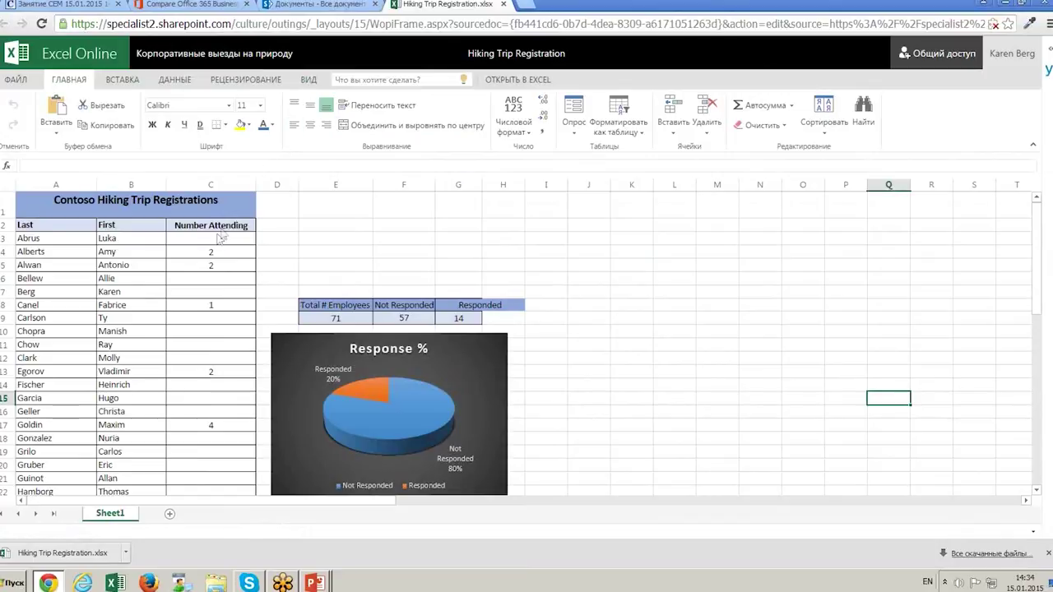
{"action": "left_click", "coordinate": [218, 269]}
{"action": "left_click_drag", "start_coordinate": [219, 274], "coordinate": [645, 351]}
{"action": "right_click", "coordinate": [630, 346]}
{"action": "key", "text": "Escape"}
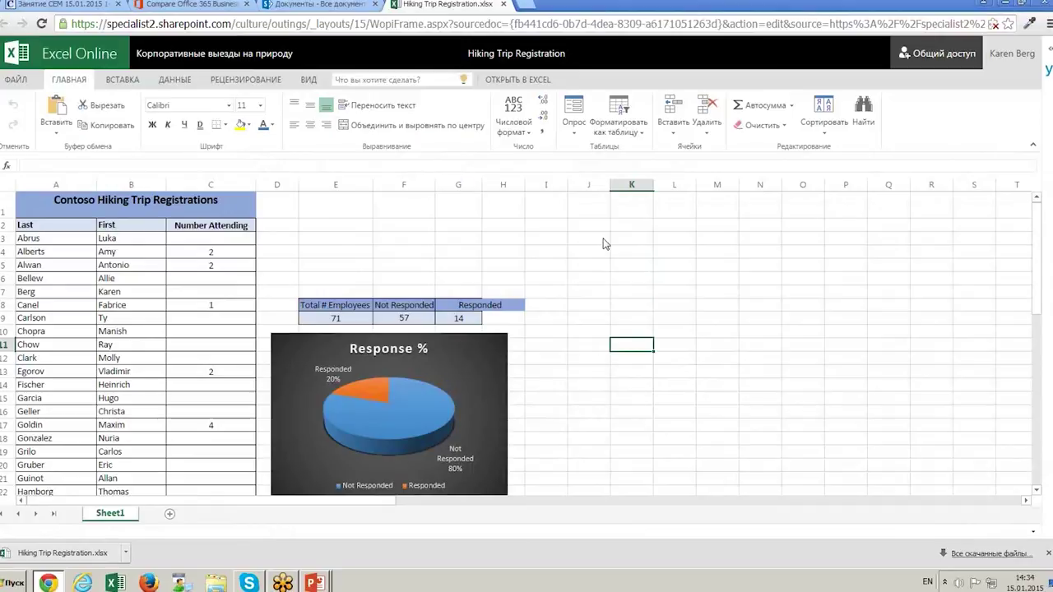
Enter 2 as the number attending for the first listed employee, in cell C3.
{"action": "left_click", "coordinate": [238, 241]}
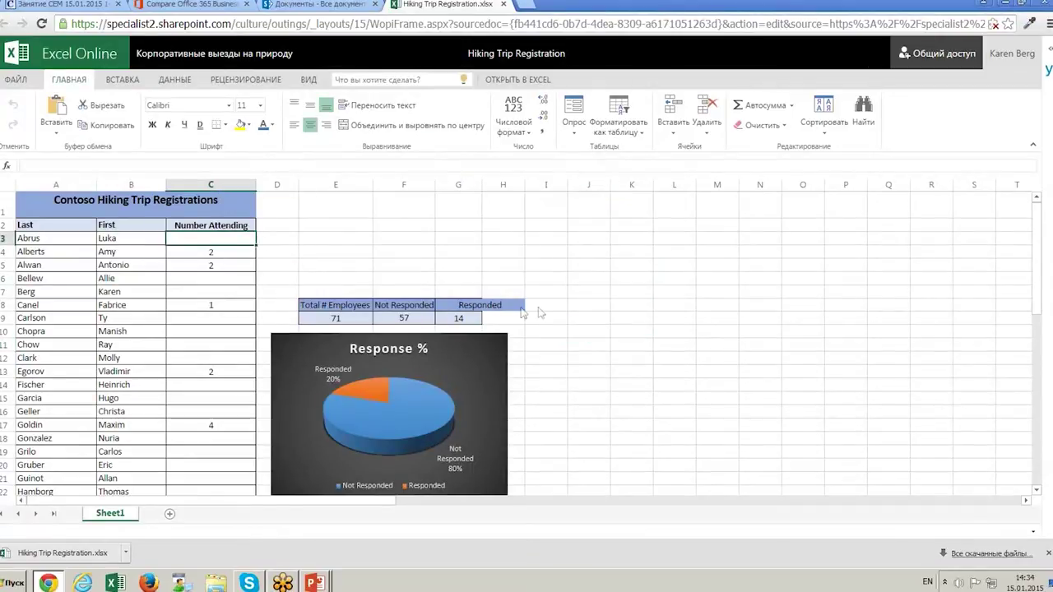
{"action": "type", "text": "2"}
{"action": "key", "text": "Tab"}
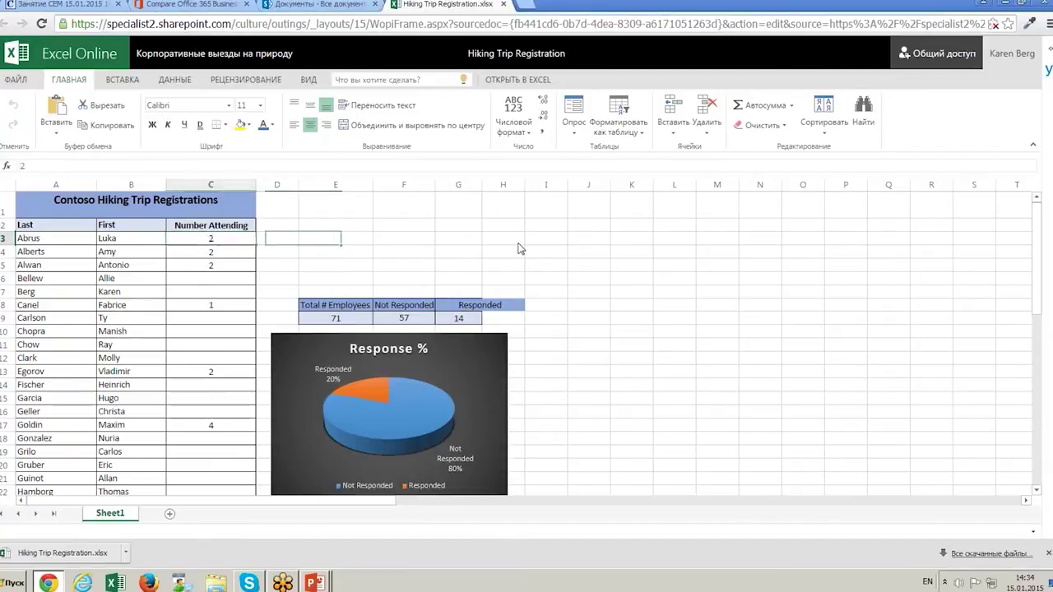
{"action": "left_click", "coordinate": [520, 248]}
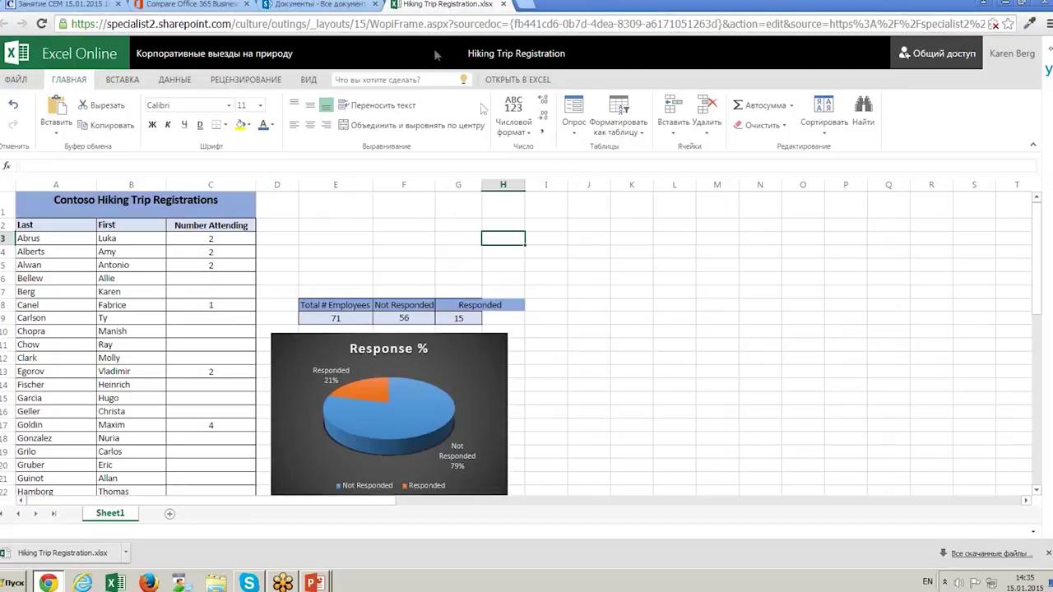
{"action": "left_click", "coordinate": [354, 6]}
{"action": "left_click", "coordinate": [448, 5]}
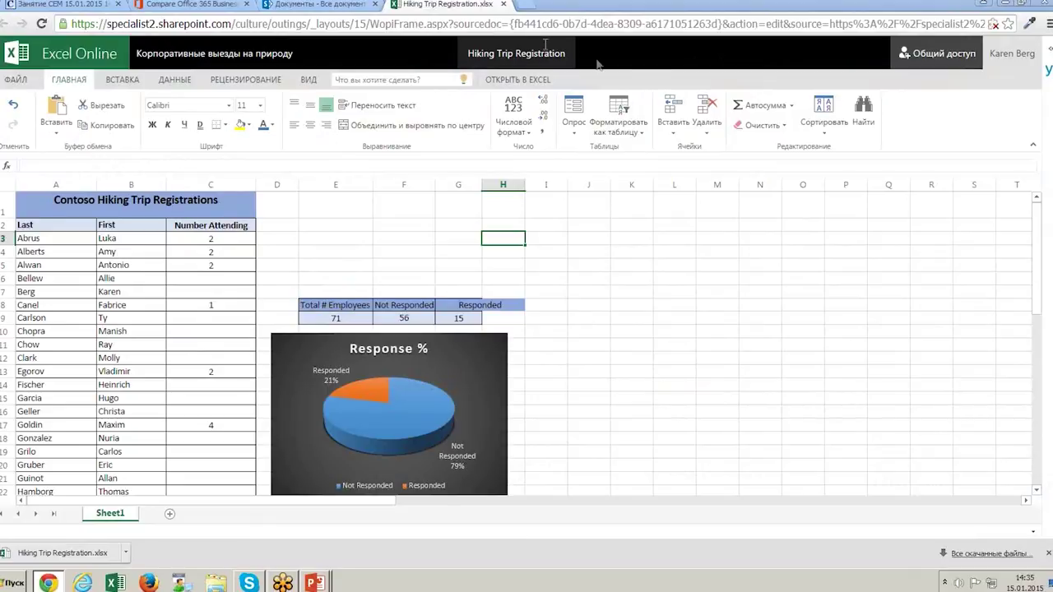
Create a sharing link for the Hiking Trip Registration workbook that lets anyone who has it edit the file.
{"action": "left_click", "coordinate": [939, 54]}
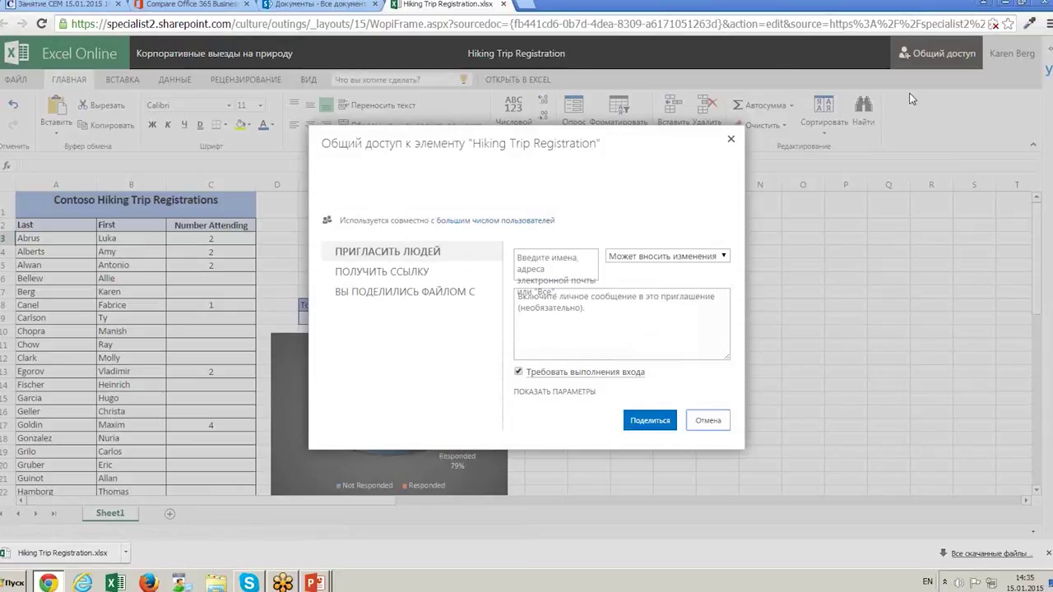
{"action": "left_click", "coordinate": [419, 273]}
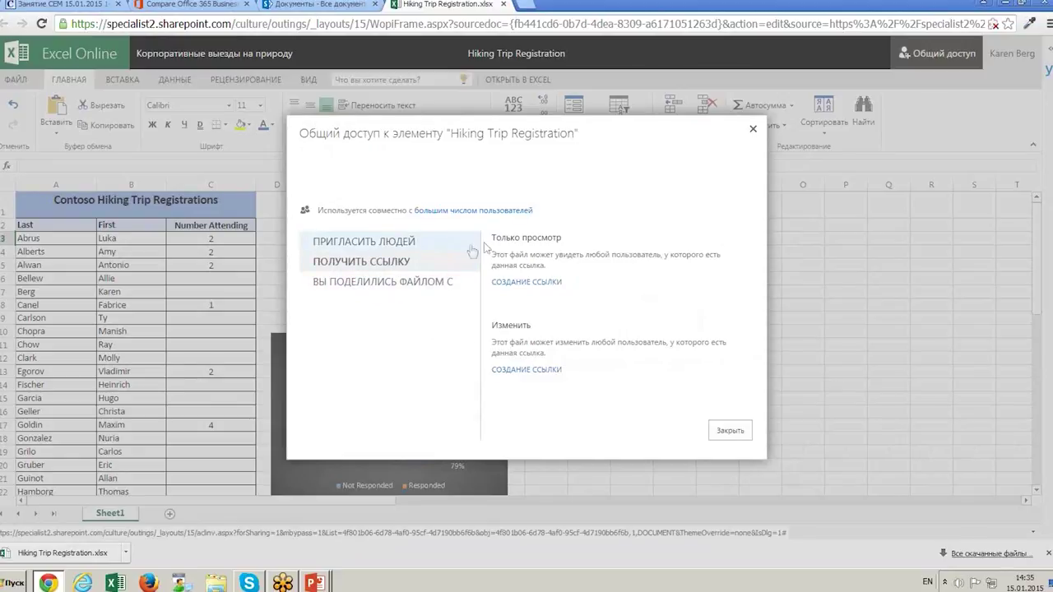
{"action": "left_click", "coordinate": [539, 371]}
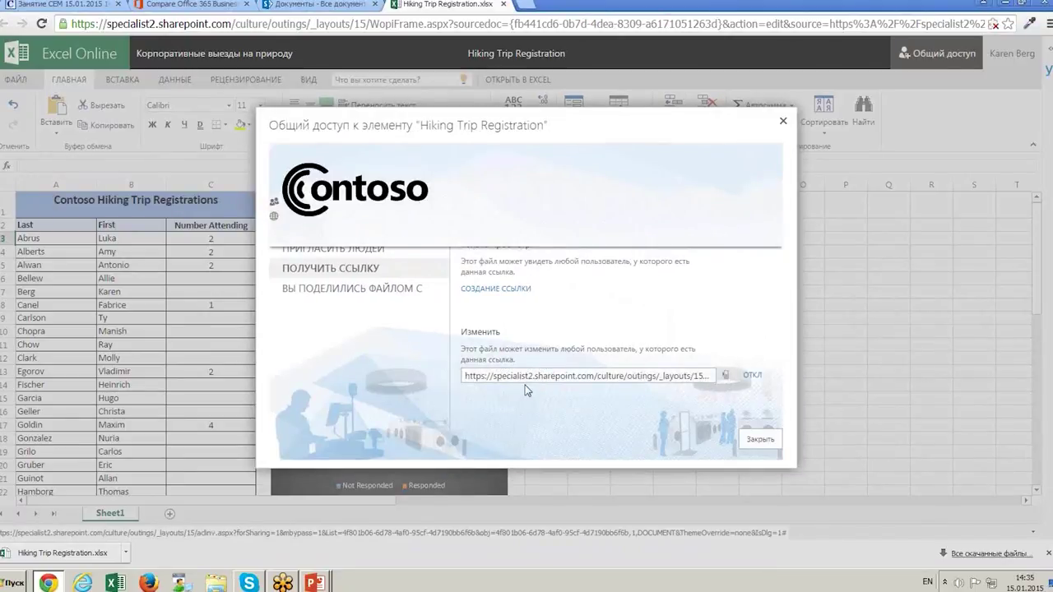
Copy the workbook's editing link and close the sharing dialog.
{"action": "left_click", "coordinate": [467, 376]}
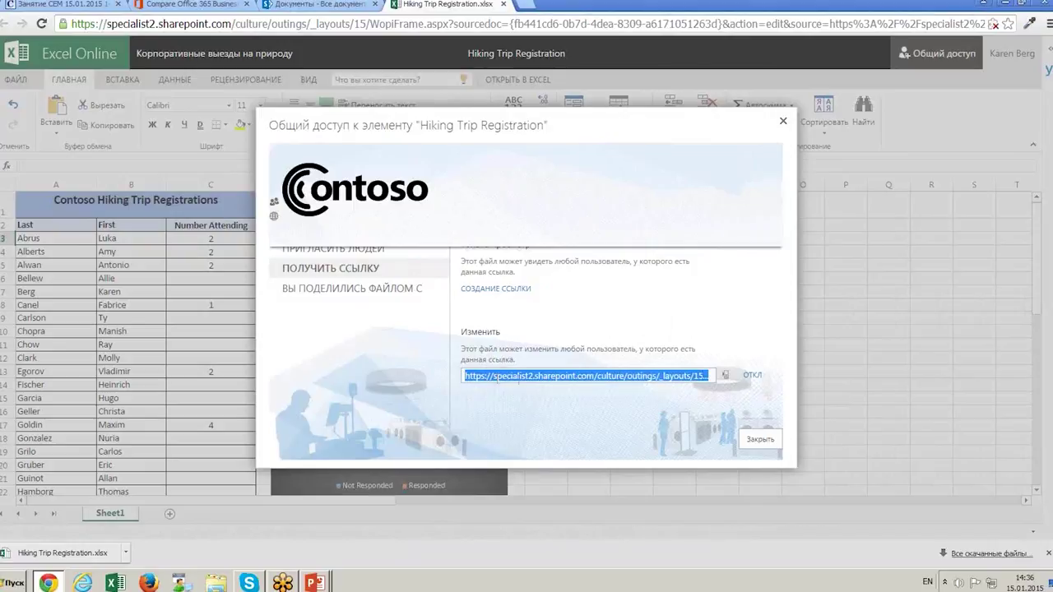
{"action": "right_click", "coordinate": [543, 375]}
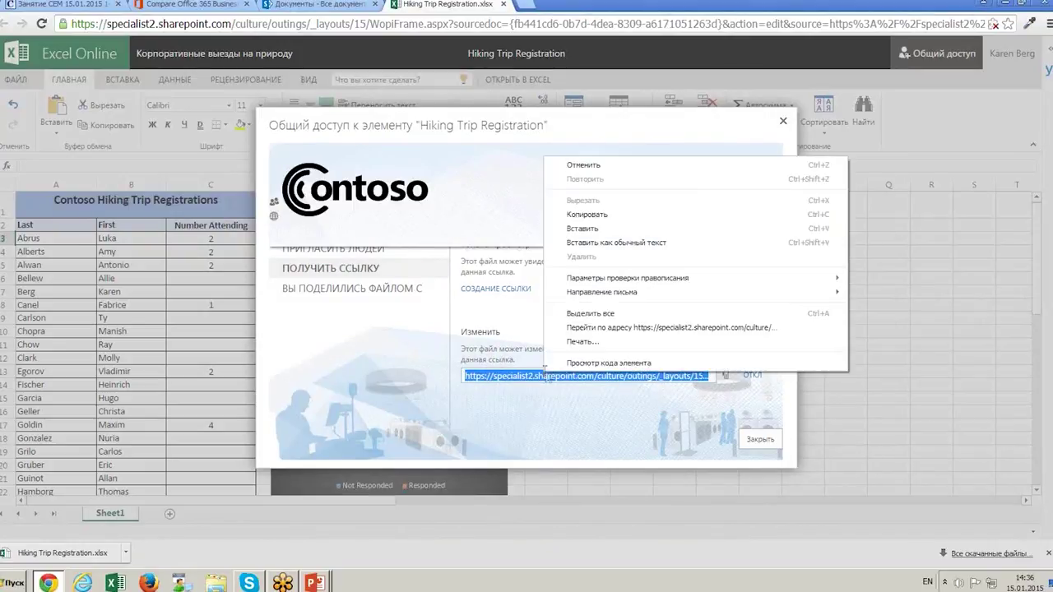
{"action": "left_click", "coordinate": [646, 214]}
{"action": "key", "text": "alt+shift"}
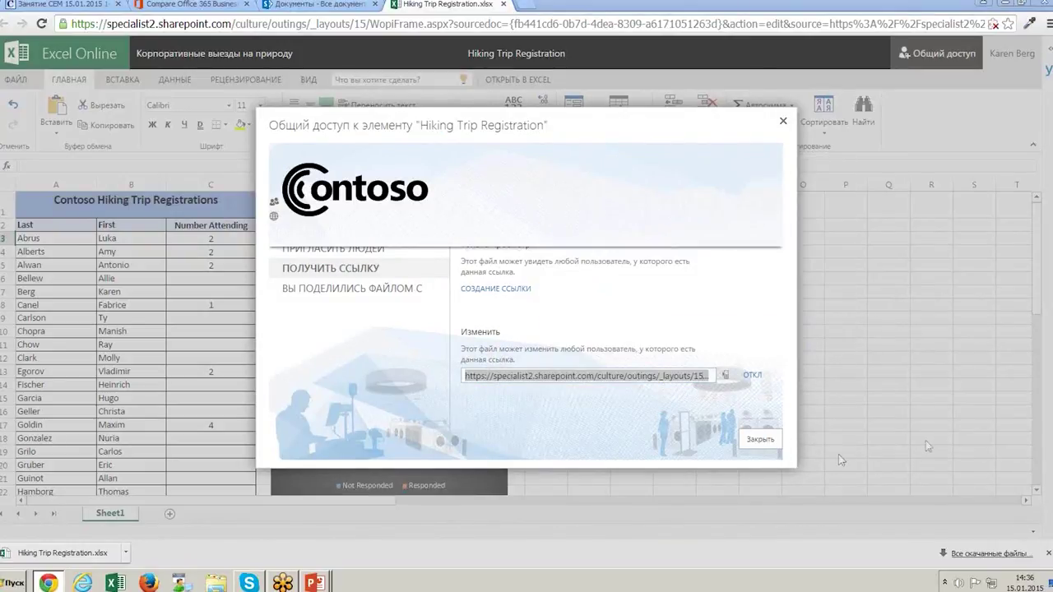
{"action": "left_click", "coordinate": [760, 440]}
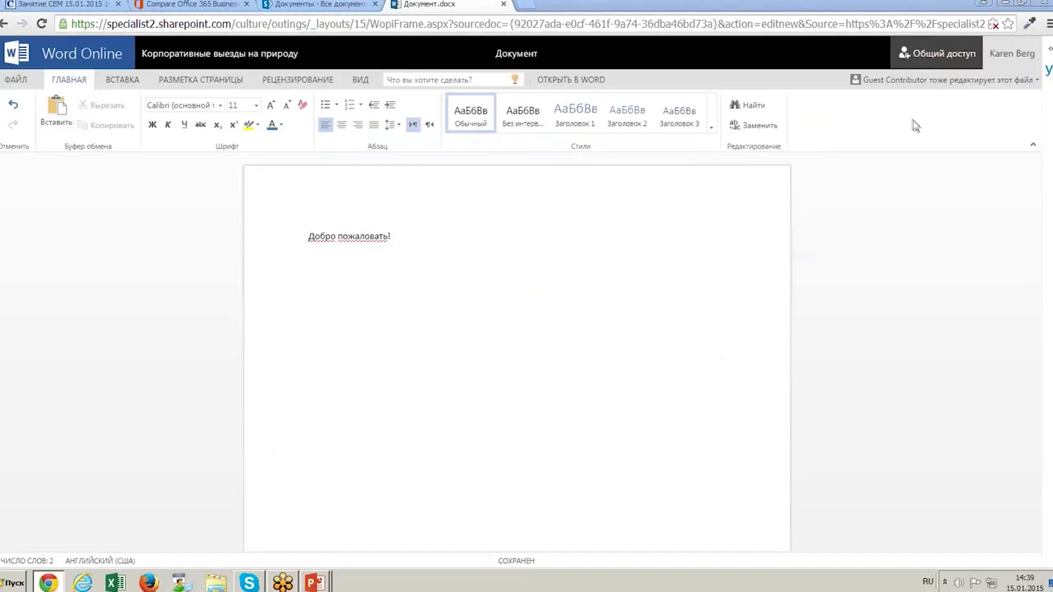
Highlight the line "Добро пожаловать!" in yellow in the shared Word document.
{"action": "left_click", "coordinate": [333, 259]}
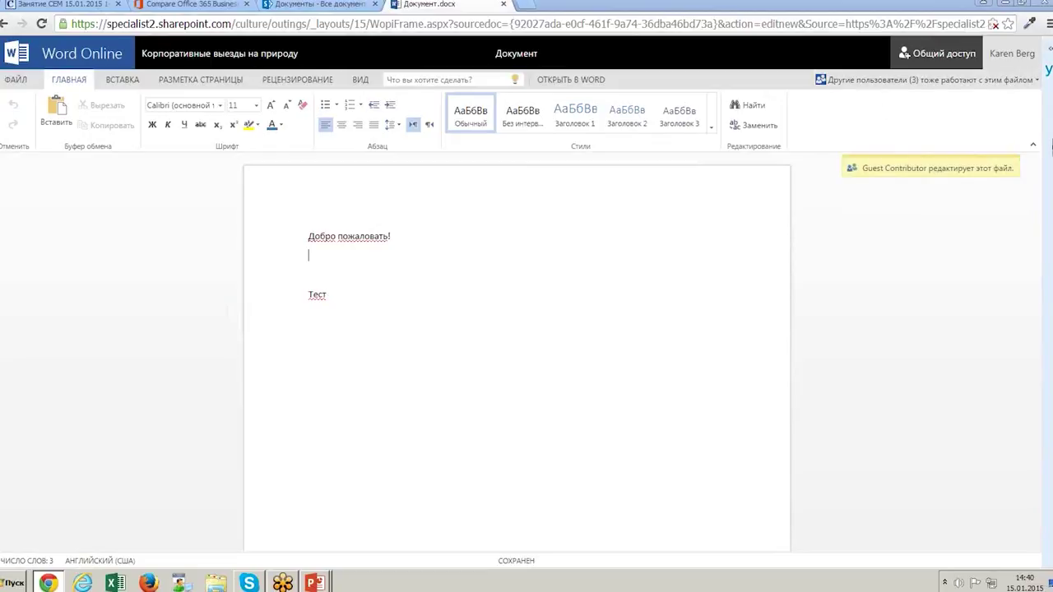
{"action": "key", "text": "alt+shift"}
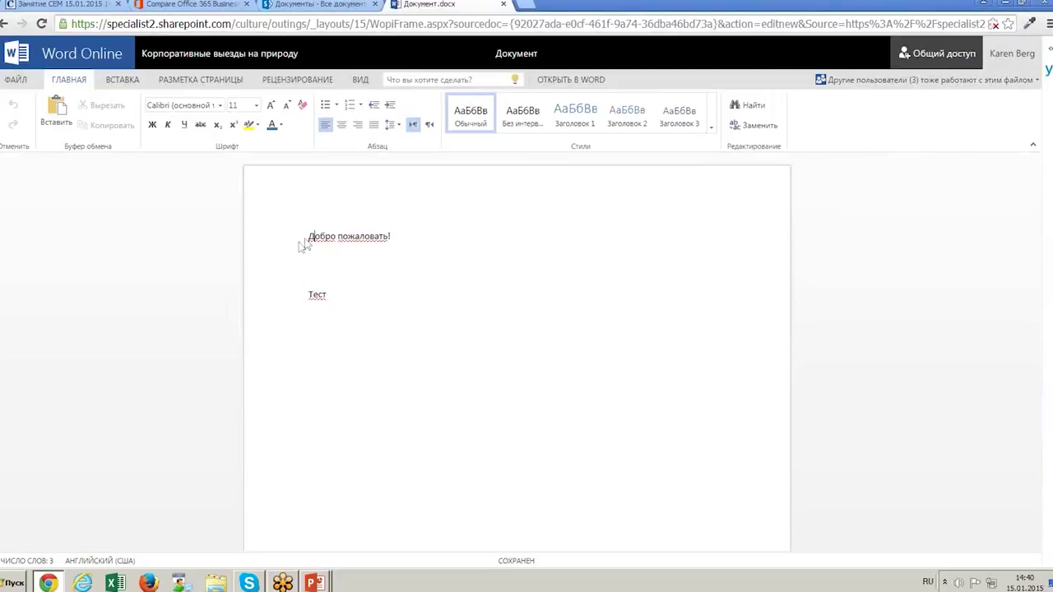
{"action": "left_click_drag", "start_coordinate": [307, 238], "coordinate": [394, 256]}
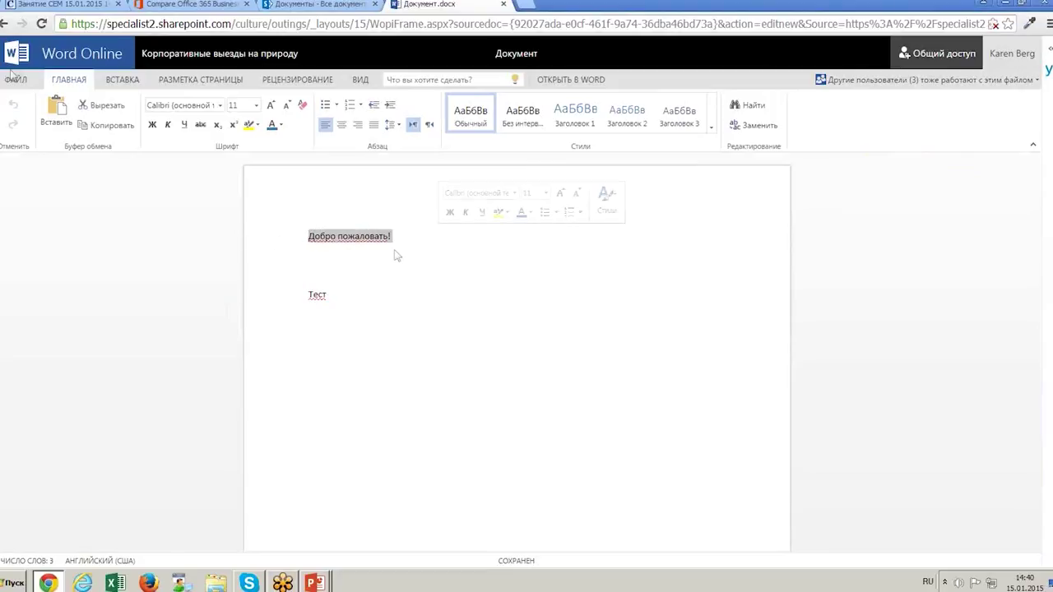
{"action": "left_click", "coordinate": [256, 125]}
{"action": "left_click", "coordinate": [250, 141]}
Add the text "Получилось" as a new line at the end of the document.
{"action": "left_click", "coordinate": [575, 293]}
{"action": "key", "text": "Return"}
{"action": "type", "text": "Получилось"}
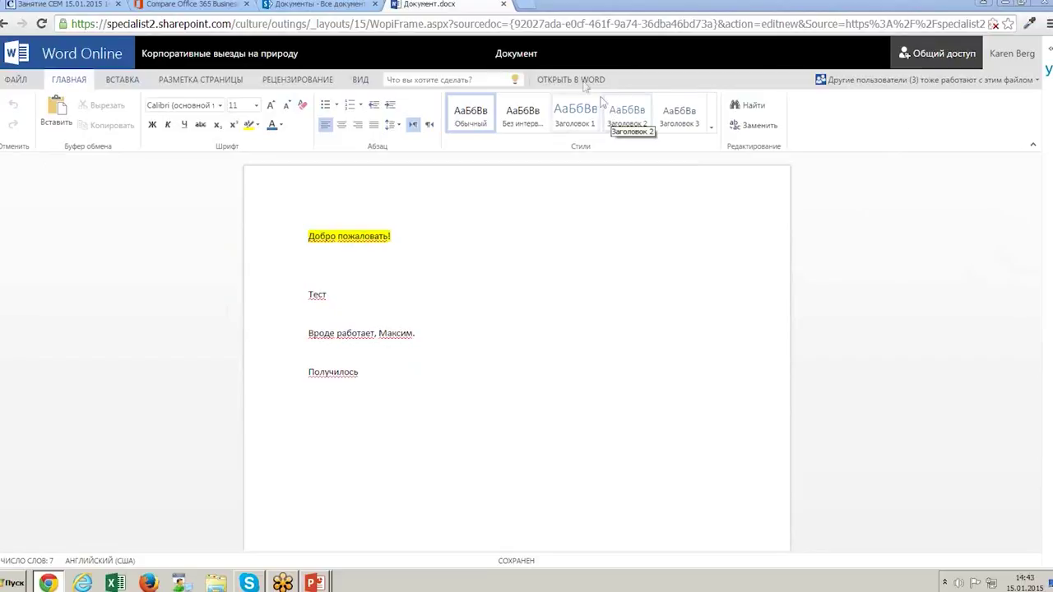
Return to the outings site's document library and view the preview and details of Документ.docx.
{"action": "left_click", "coordinate": [243, 54]}
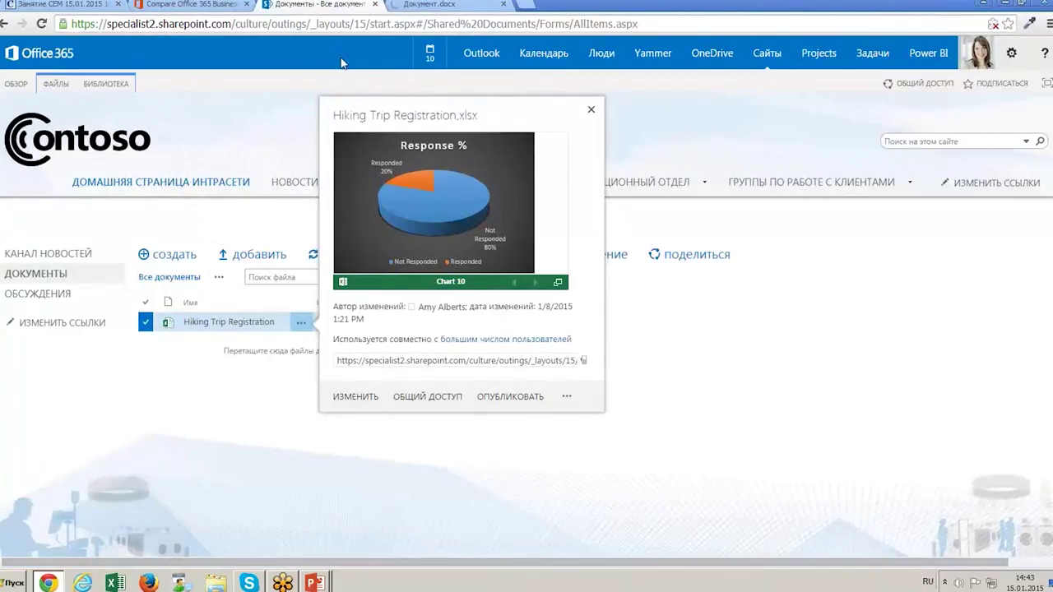
{"action": "left_click", "coordinate": [421, 5]}
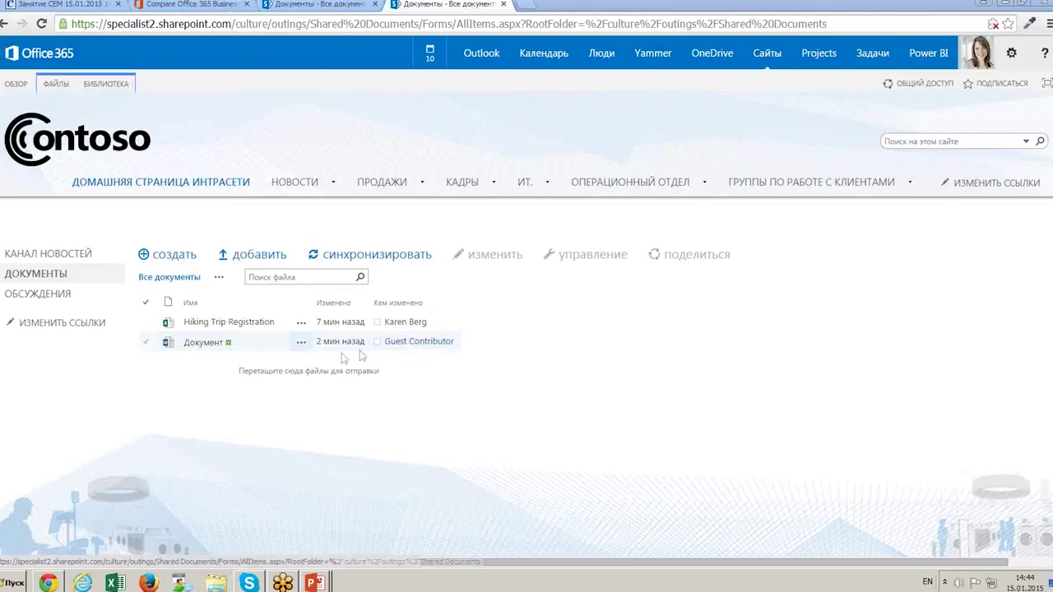
{"action": "left_click", "coordinate": [301, 343]}
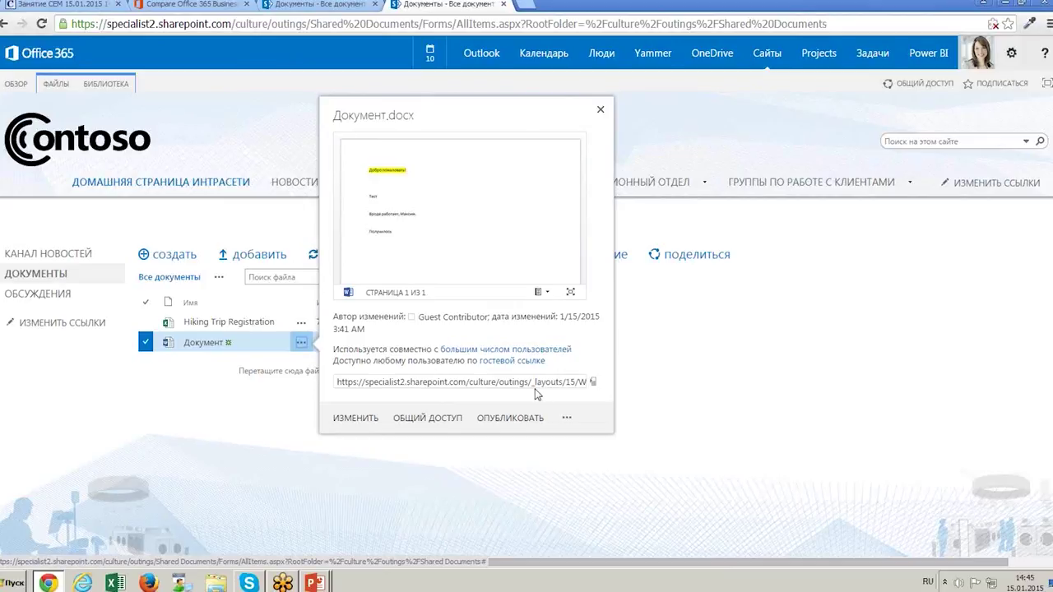
{"action": "left_click", "coordinate": [175, 413]}
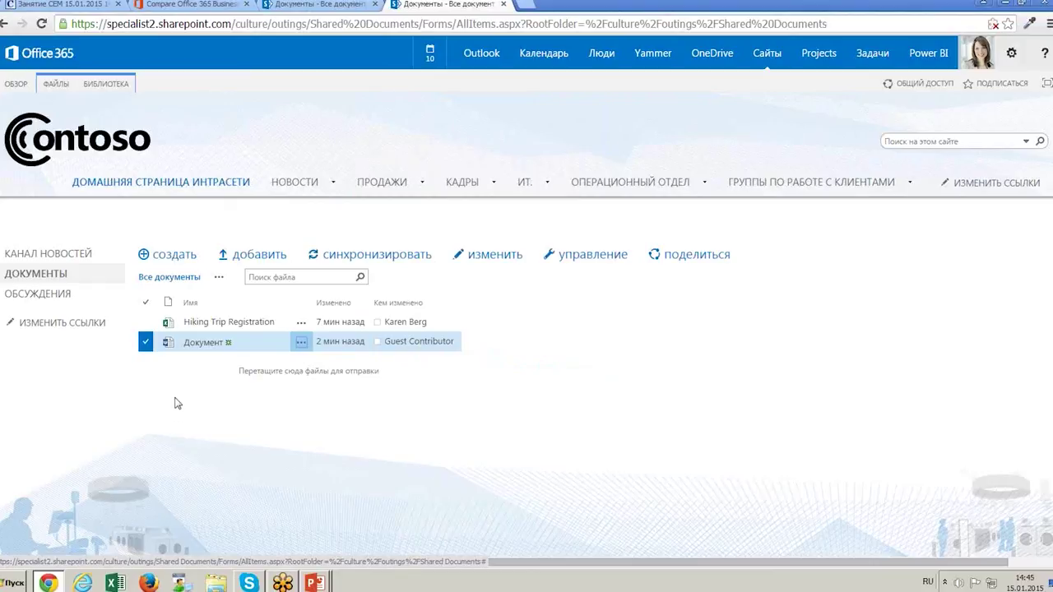
Create a new Excel survey named "Опрос" in the document library.
{"action": "left_click", "coordinate": [144, 258]}
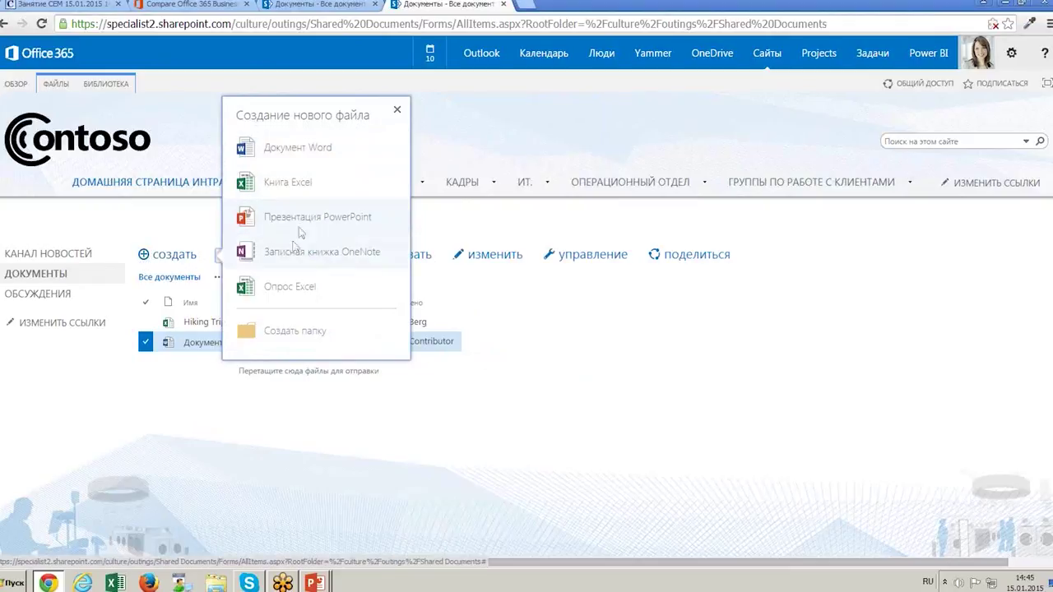
{"action": "left_click", "coordinate": [317, 295]}
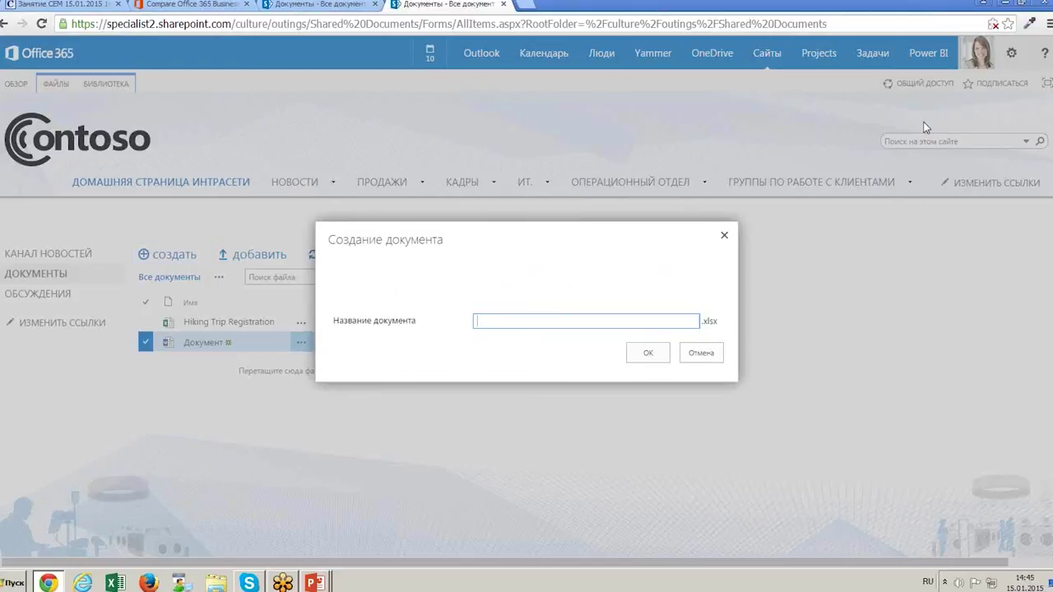
{"action": "type", "text": "n"}
{"action": "type", "text": "с"}
{"action": "left_click", "coordinate": [649, 355]}
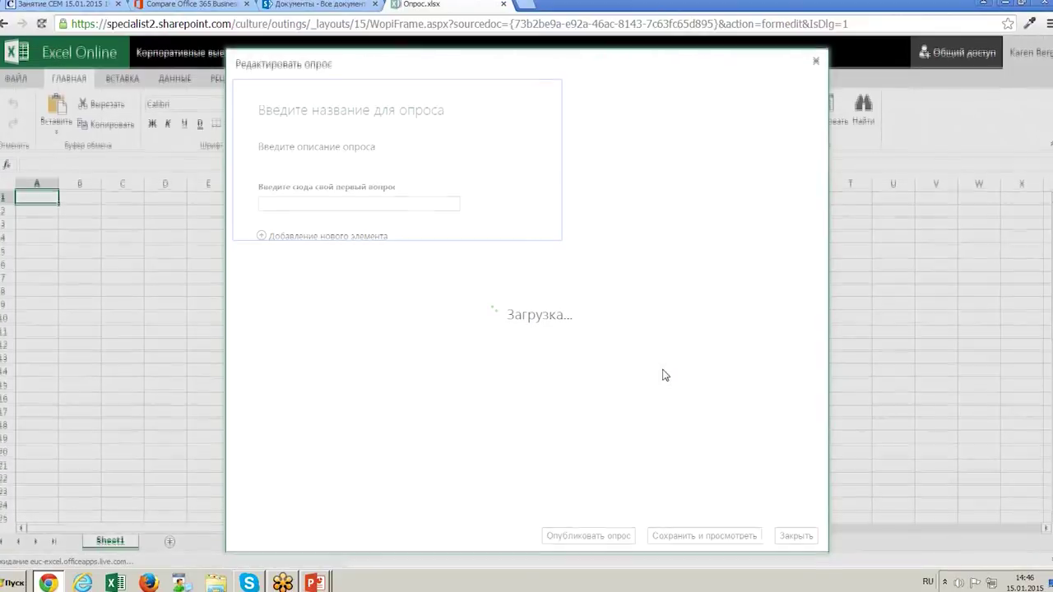
Set the survey's first question text to "Какую версию Щаашсу Вы используете?".
{"action": "left_click", "coordinate": [370, 204]}
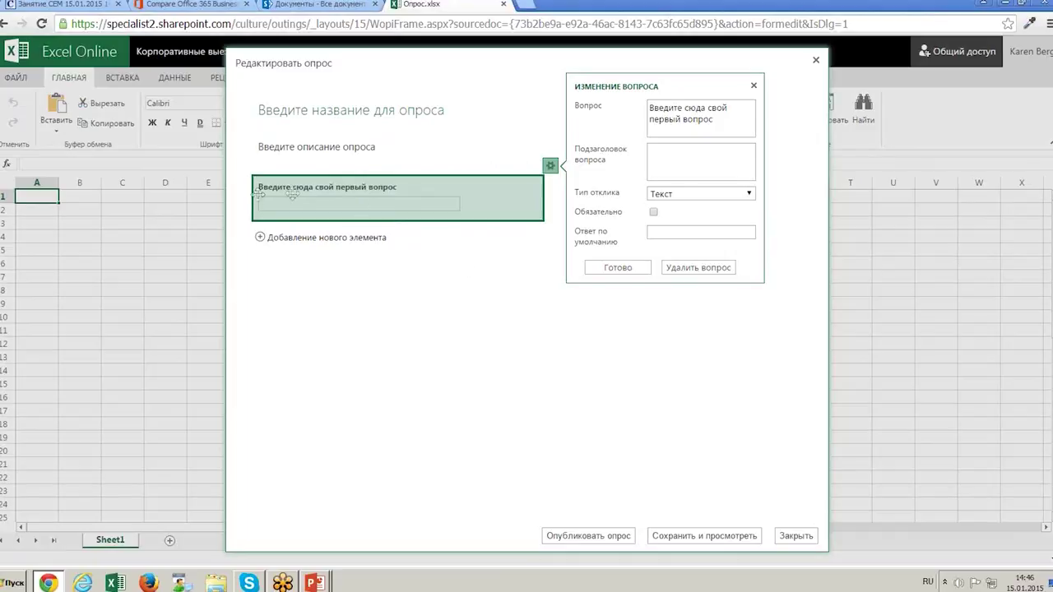
{"action": "left_click", "coordinate": [694, 116]}
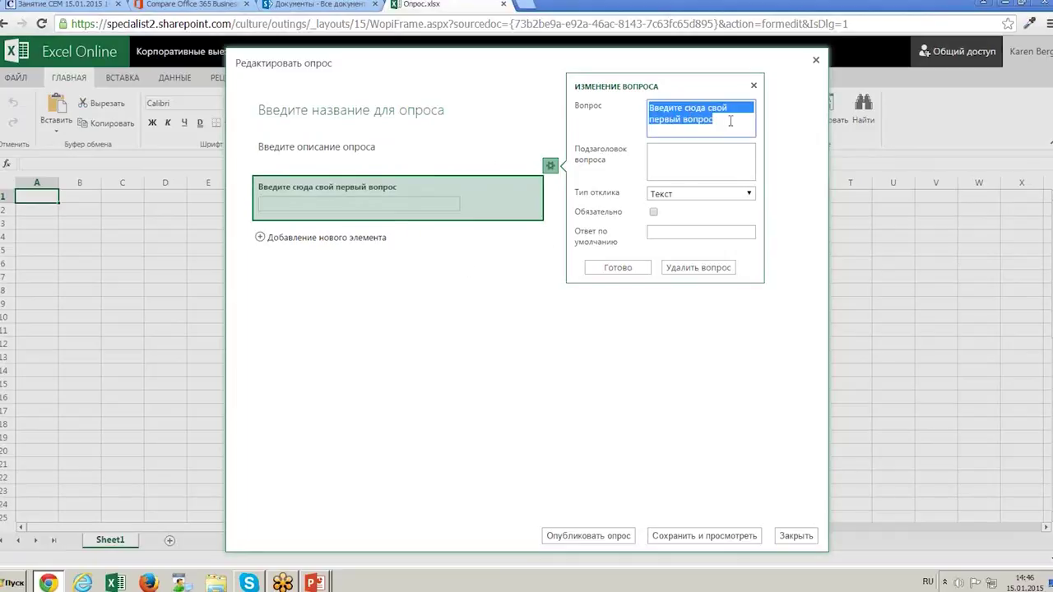
{"action": "type", "text": "К"}
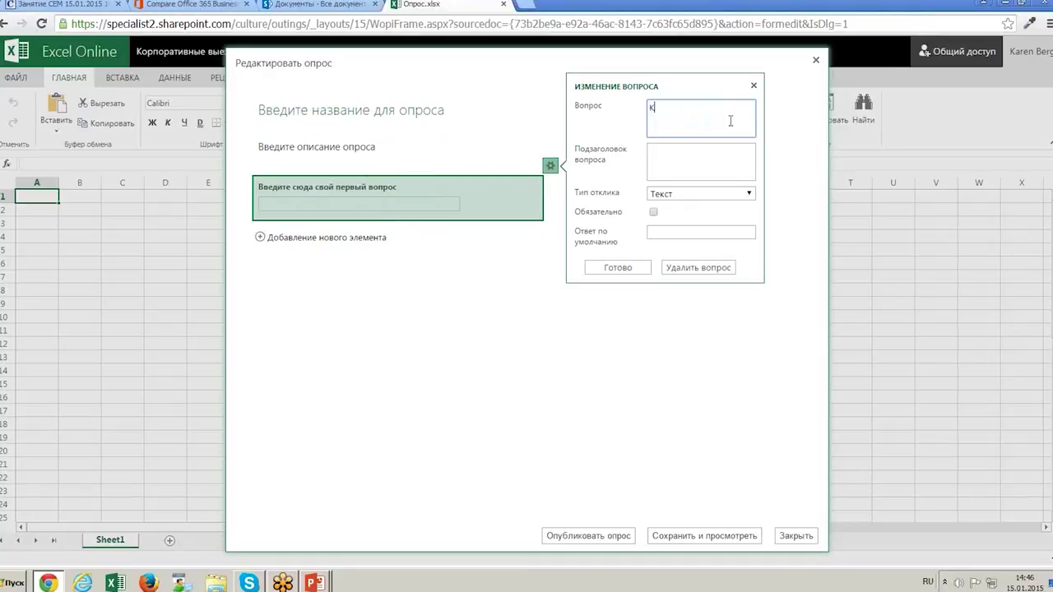
{"action": "type", "text": "акую "}
{"action": "type", "text": "версию"}
{"action": "type", "text": " Щ"}
{"action": "type", "text": "аашсу"}
{"action": "type", "text": " Вы исп"}
{"action": "type", "text": "ользу"}
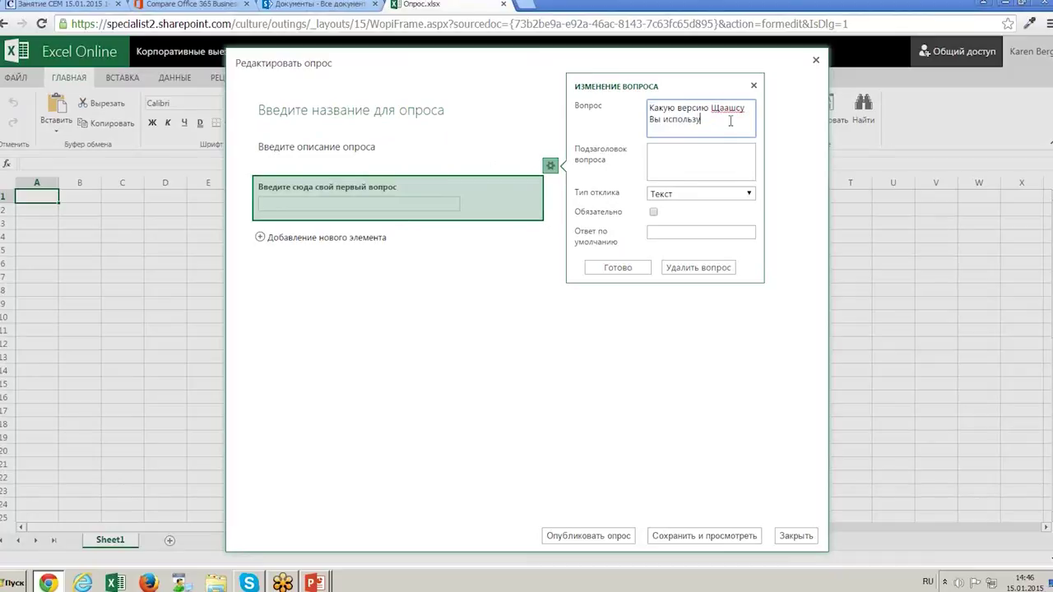
{"action": "type", "text": "ете?"}
{"action": "left_click", "coordinate": [711, 162]}
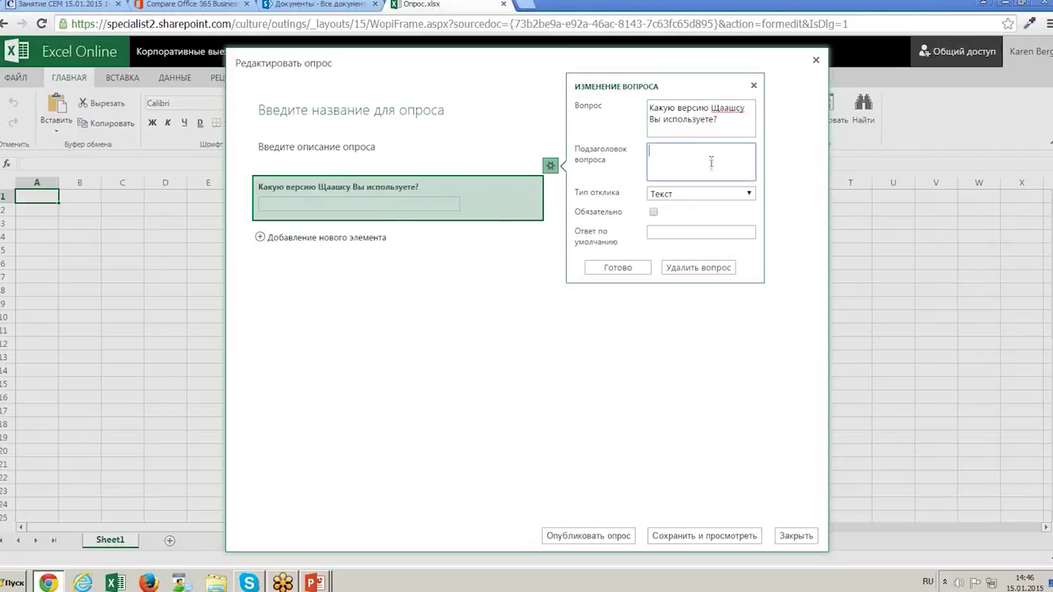
Set the first question's response type to Выбор with the choices 2007, 2010 and 2013.
{"action": "left_click", "coordinate": [694, 201]}
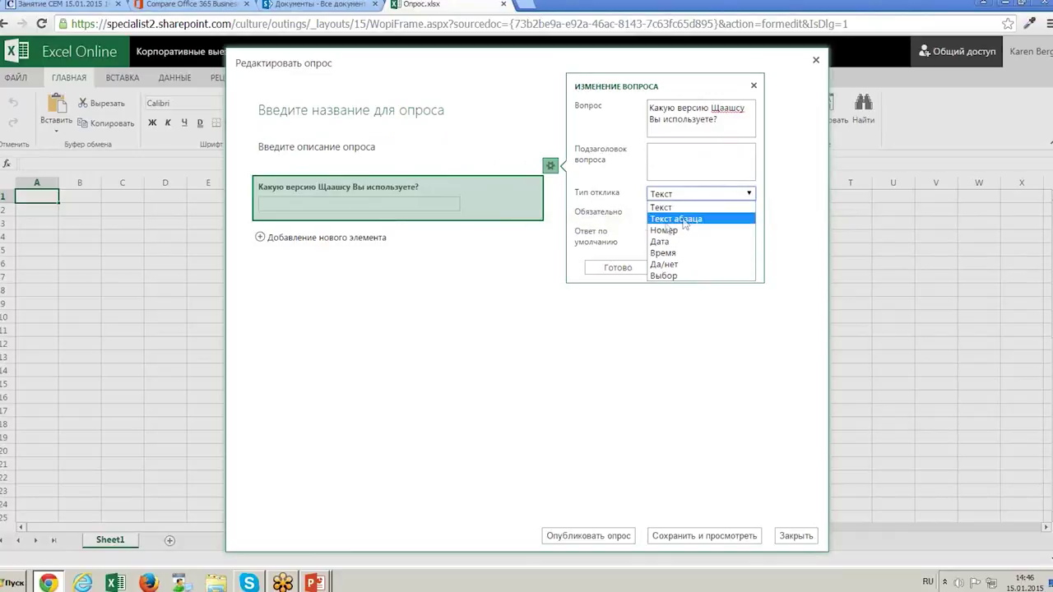
{"action": "left_click", "coordinate": [705, 276]}
{"action": "left_click_drag", "start_coordinate": [692, 257], "coordinate": [650, 234]}
{"action": "left_click", "coordinate": [670, 227]}
{"action": "type", "text": "2007"}
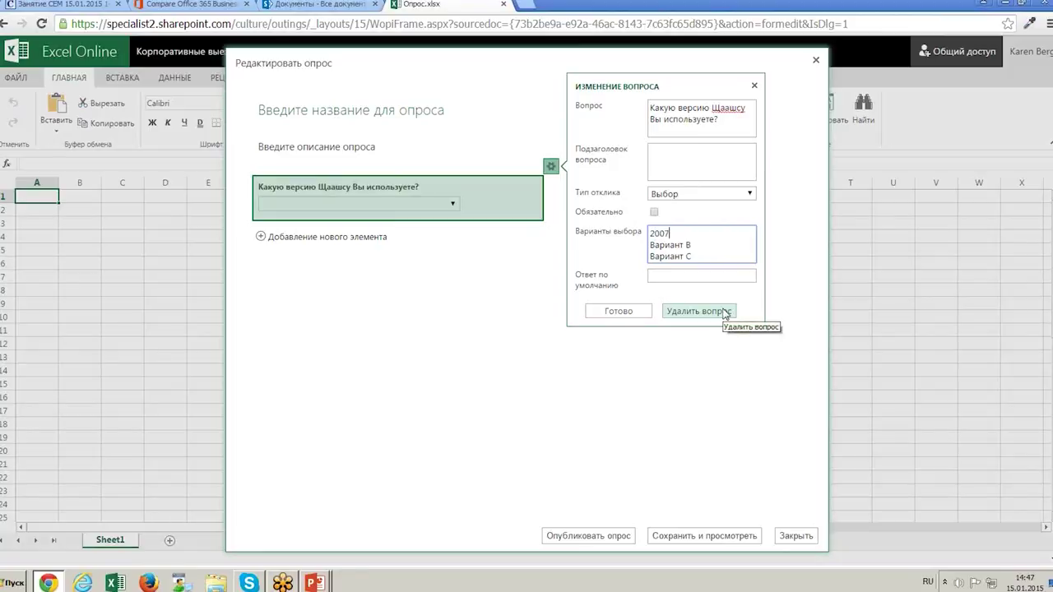
{"action": "left_click_drag", "start_coordinate": [693, 245], "coordinate": [655, 246]}
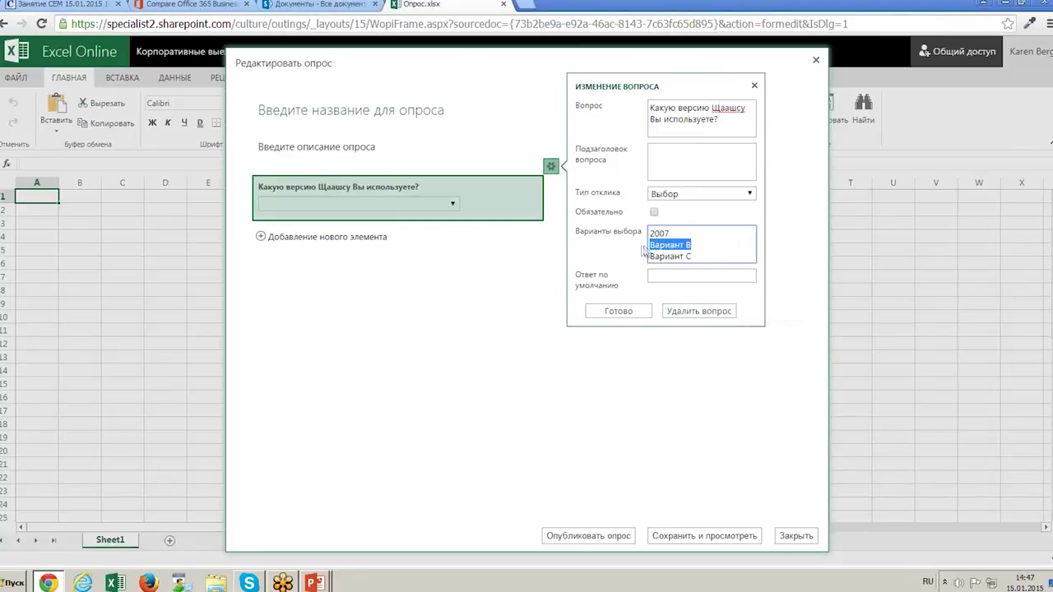
{"action": "type", "text": "2010"}
{"action": "left_click_drag", "start_coordinate": [699, 256], "coordinate": [629, 261]}
{"action": "type", "text": "20"}
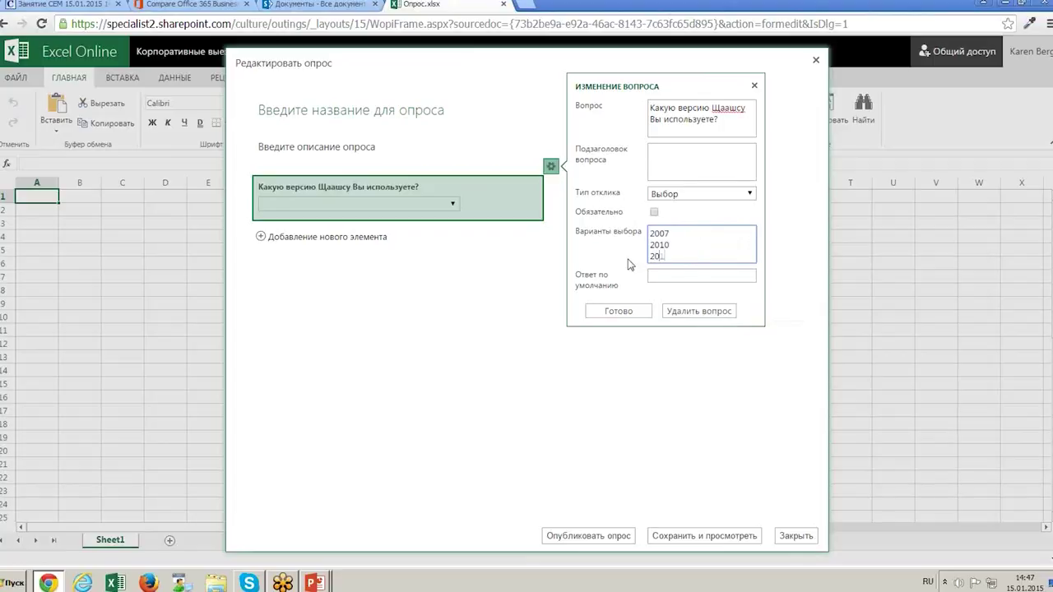
{"action": "type", "text": "13"}
{"action": "left_click", "coordinate": [622, 260]}
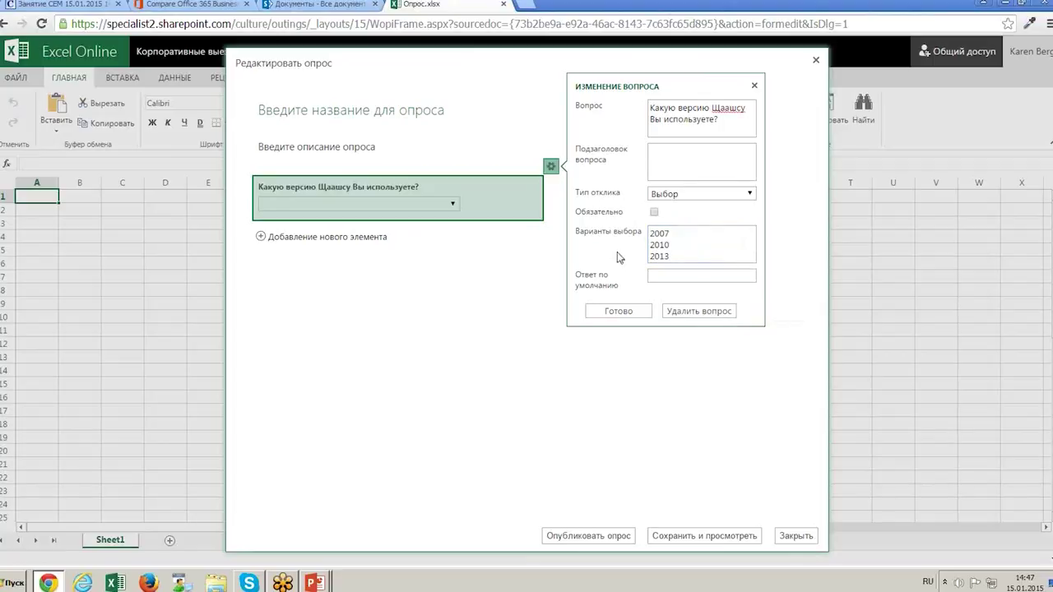
Set the first question's default answer to 2013 and finish editing the question.
{"action": "left_click", "coordinate": [670, 279]}
{"action": "type", "text": "2013"}
{"action": "left_click", "coordinate": [627, 314]}
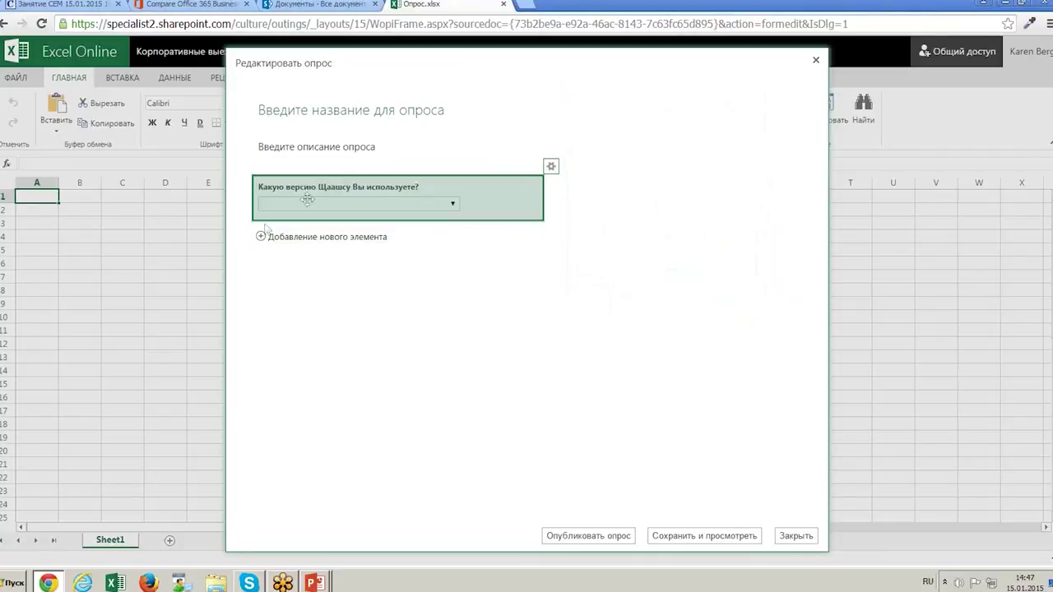
Correct the first question's text to "Какую версию Office Вы используете?".
{"action": "left_click", "coordinate": [551, 166]}
{"action": "left_click", "coordinate": [732, 105]}
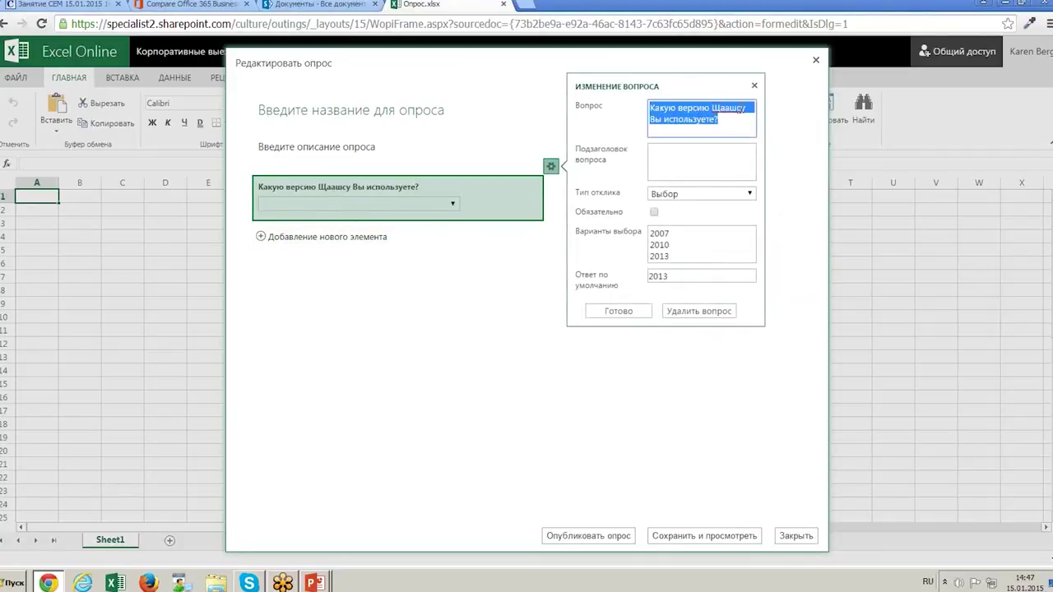
{"action": "left_click_drag", "start_coordinate": [746, 108], "coordinate": [712, 108]}
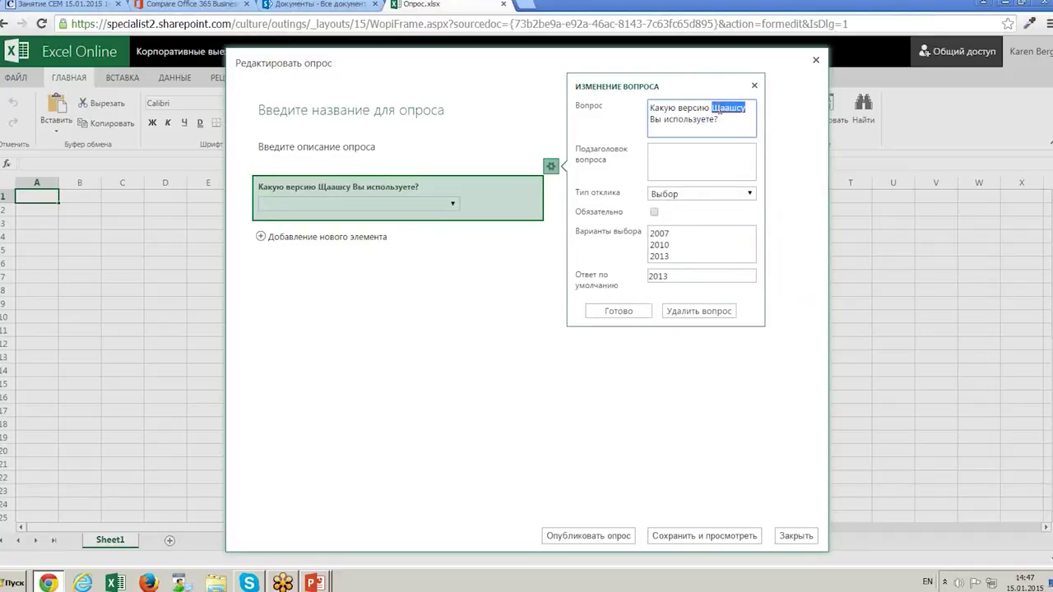
{"action": "type", "text": "O"}
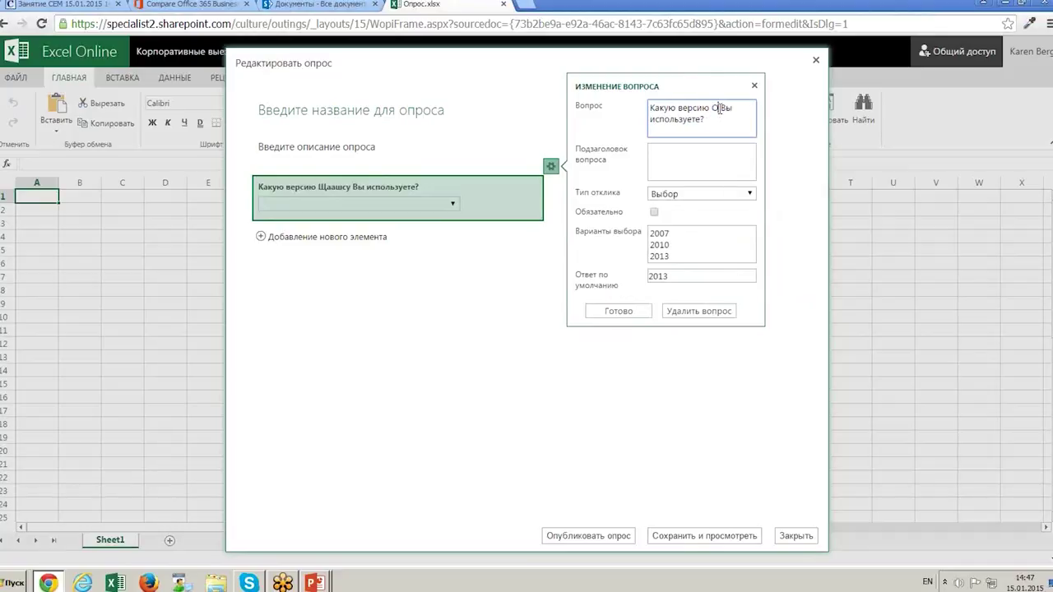
{"action": "type", "text": "ffice"}
{"action": "left_click", "coordinate": [619, 311]}
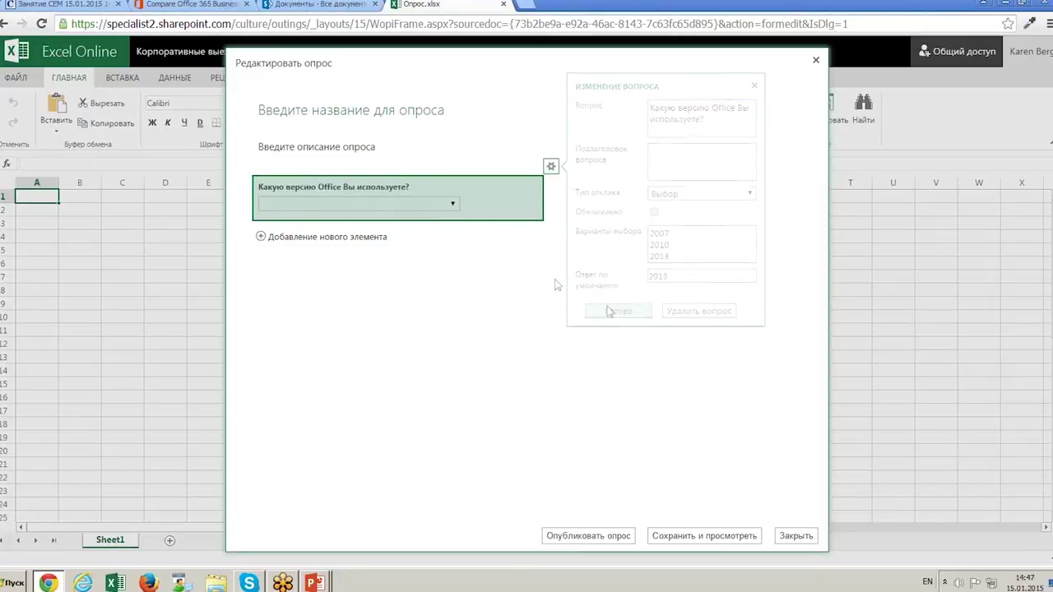
Add a second survey question with the text "Нужна ли Вам удаленная работа?".
{"action": "left_click", "coordinate": [345, 243]}
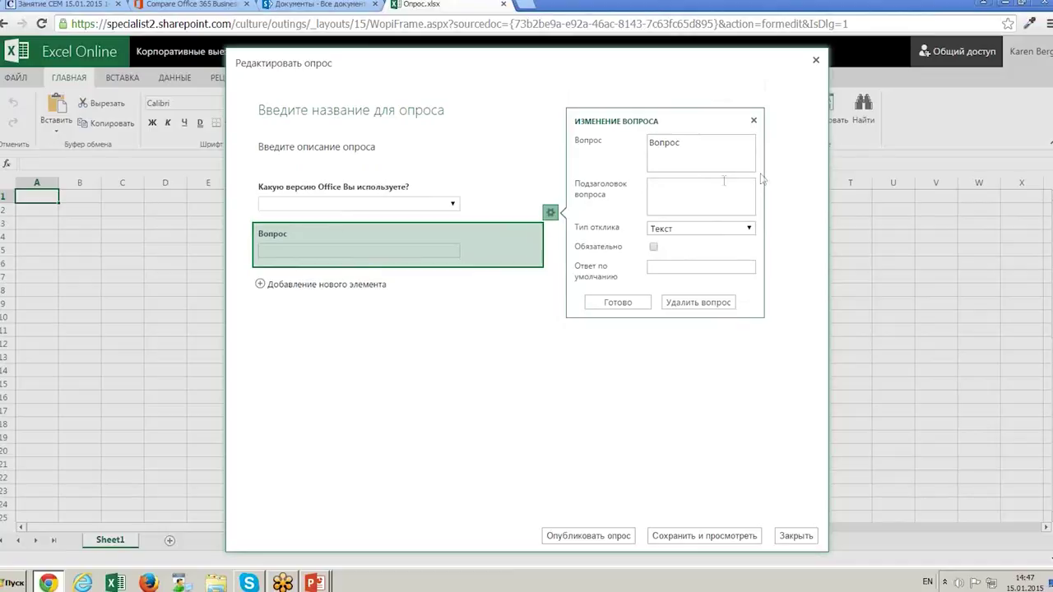
{"action": "double_click", "coordinate": [684, 156]}
{"action": "type", "text": "У"}
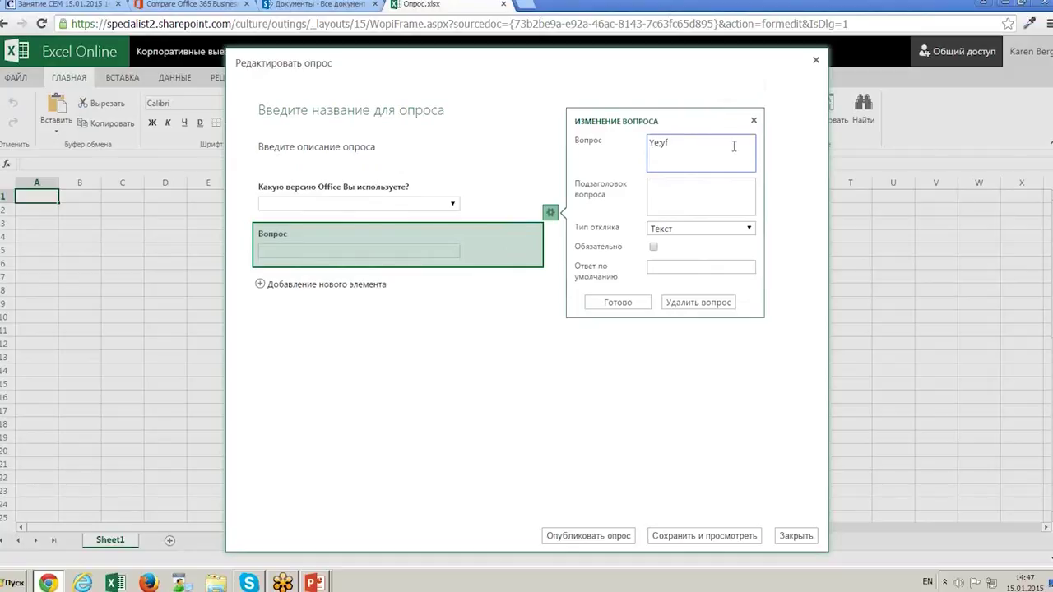
{"action": "key", "text": "BackSpace"}
{"action": "key", "text": "BackSpace"}
{"action": "key", "text": "alt+shift"}
{"action": "key", "text": "BackSpace"}
{"action": "key", "text": "BackSpace"}
{"action": "type", "text": "Нужна ли Вам удаленная работ"}
{"action": "left_click", "coordinate": [706, 203]}
Set the second question's response type to Да/нет and finish editing it.
{"action": "left_click", "coordinate": [713, 229]}
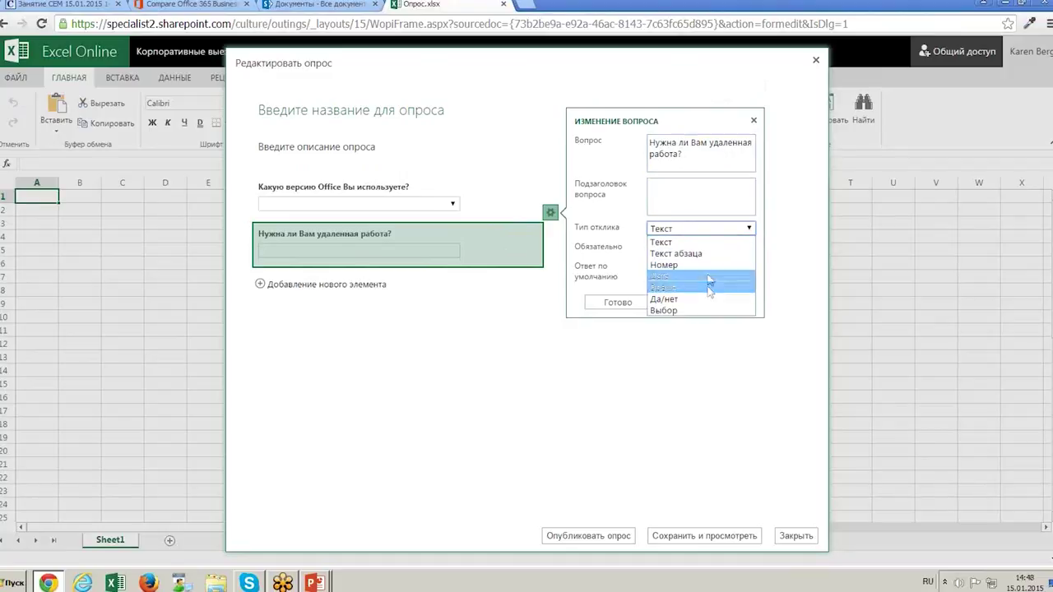
{"action": "left_click", "coordinate": [683, 298]}
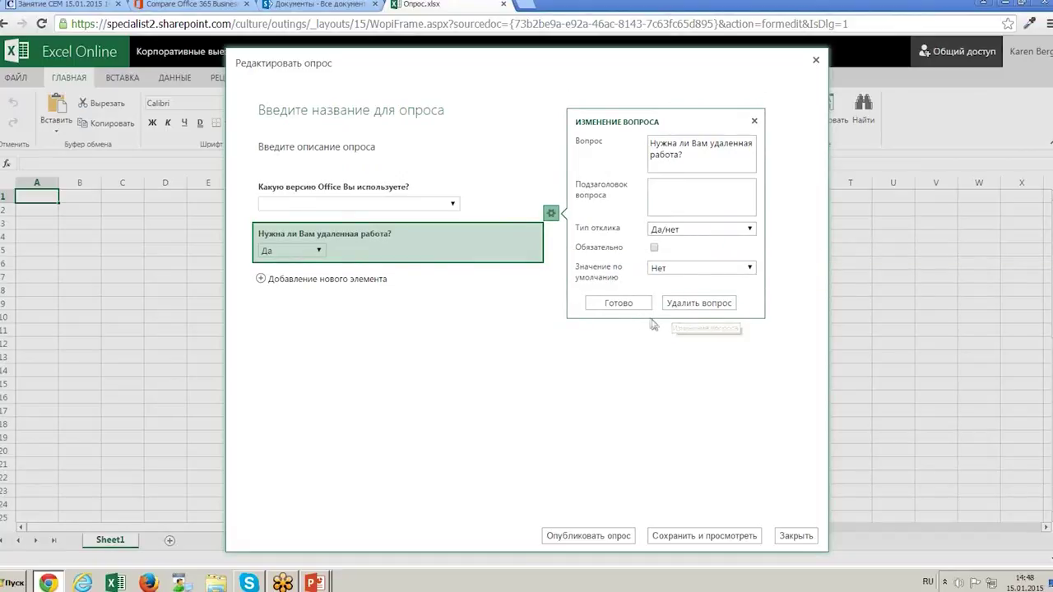
{"action": "left_click", "coordinate": [618, 302]}
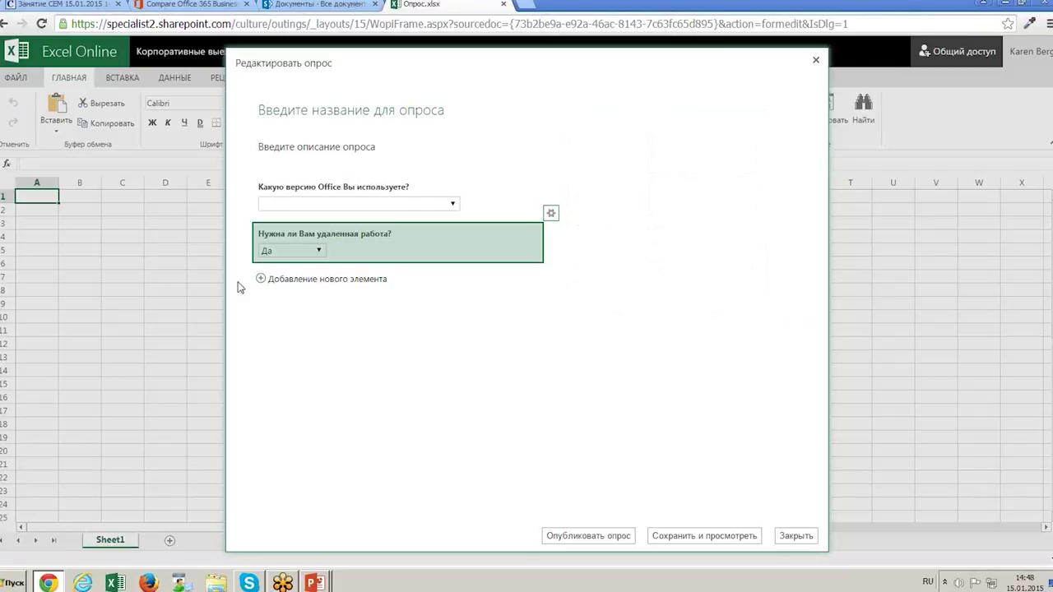
Add a third survey question with the text "Как часто Вы используете Office?".
{"action": "left_click", "coordinate": [265, 282]}
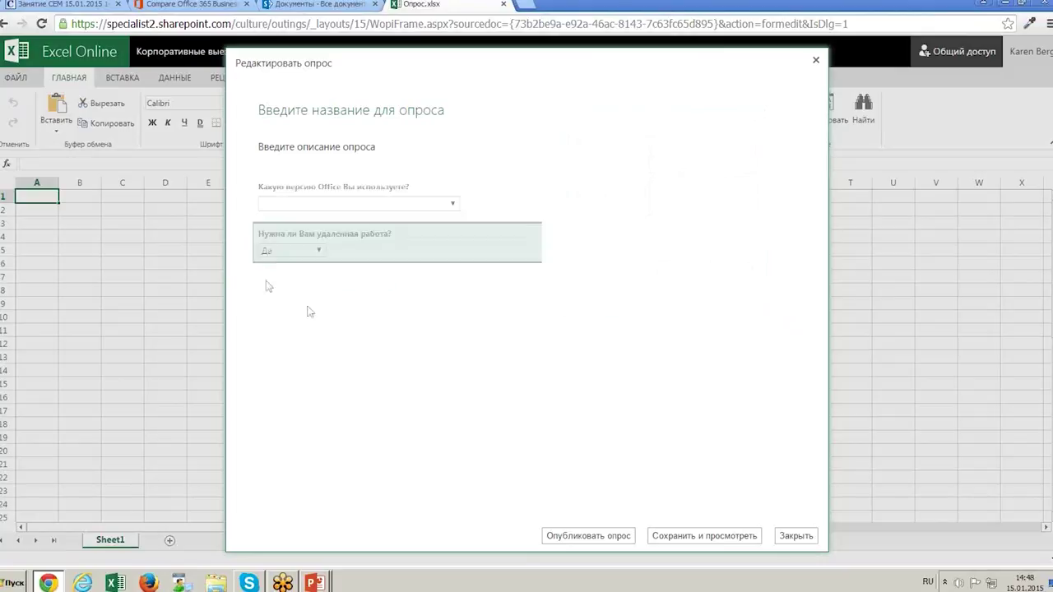
{"action": "left_click", "coordinate": [716, 189]}
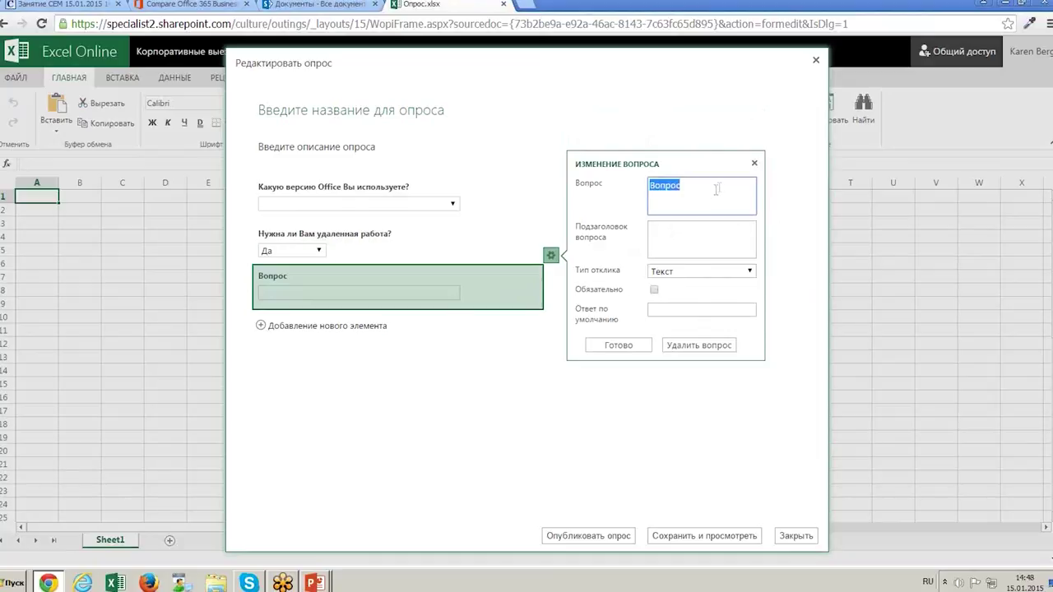
{"action": "type", "text": "Как"}
{"action": "type", "text": "часто Вы используете O"}
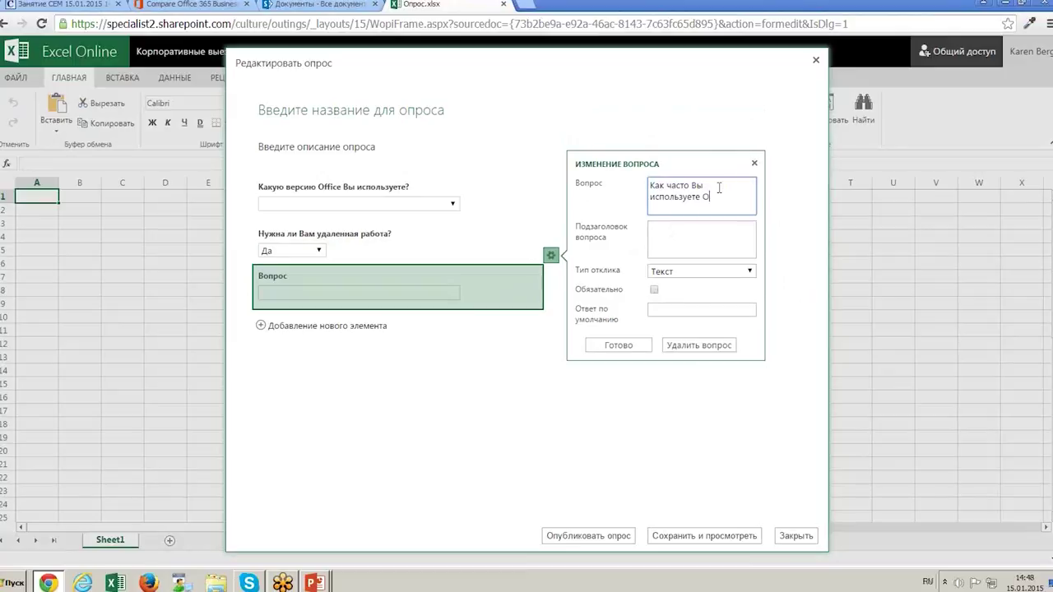
{"action": "key", "text": "alt+shift"}
{"action": "type", "text": "ffice&"}
{"action": "key", "text": "BackSpace"}
{"action": "key", "text": "alt+shift"}
{"action": "type", "text": "?"}
Give the third question the subtitle "(укажите количество раз в неделю)".
{"action": "left_click", "coordinate": [683, 233]}
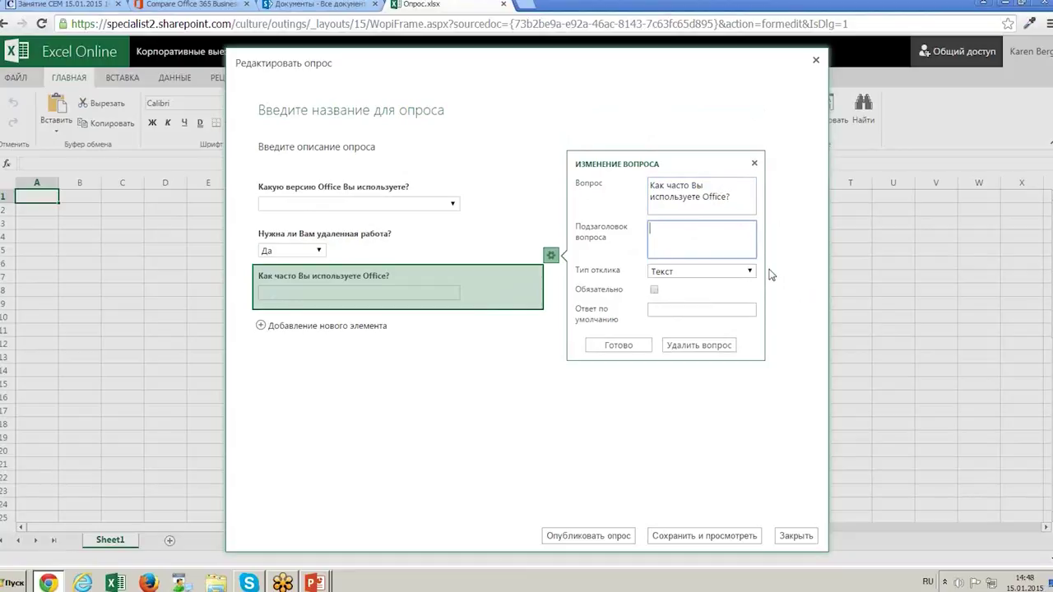
{"action": "type", "text": "(укажите количество раз в"}
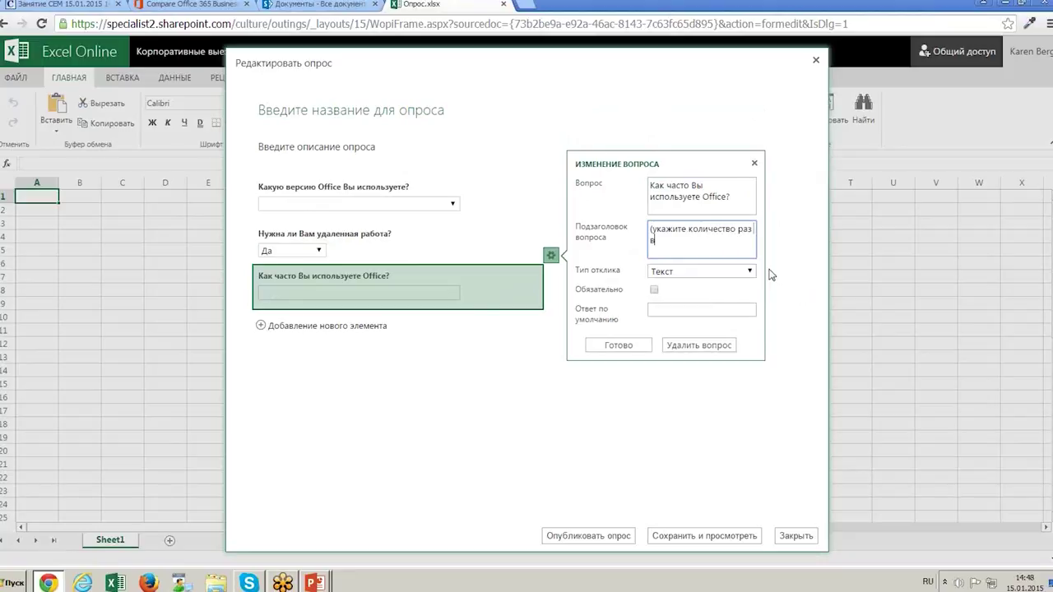
{"action": "type", "text": " неделю)"}
Set the third question's response type to Номер with a default answer of 1 and finish editing it.
{"action": "left_click", "coordinate": [748, 271]}
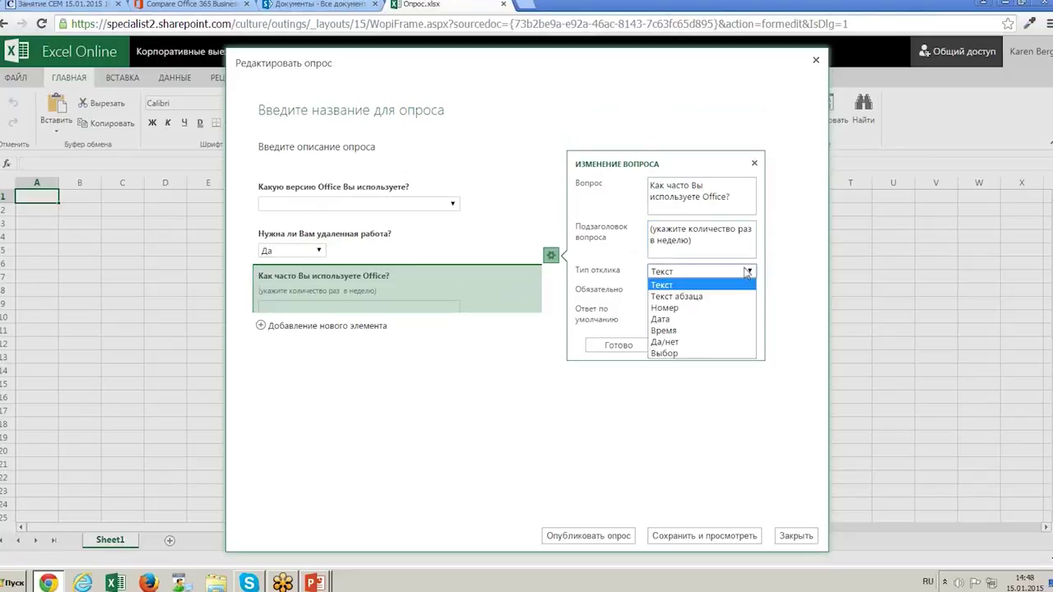
{"action": "left_click", "coordinate": [687, 308]}
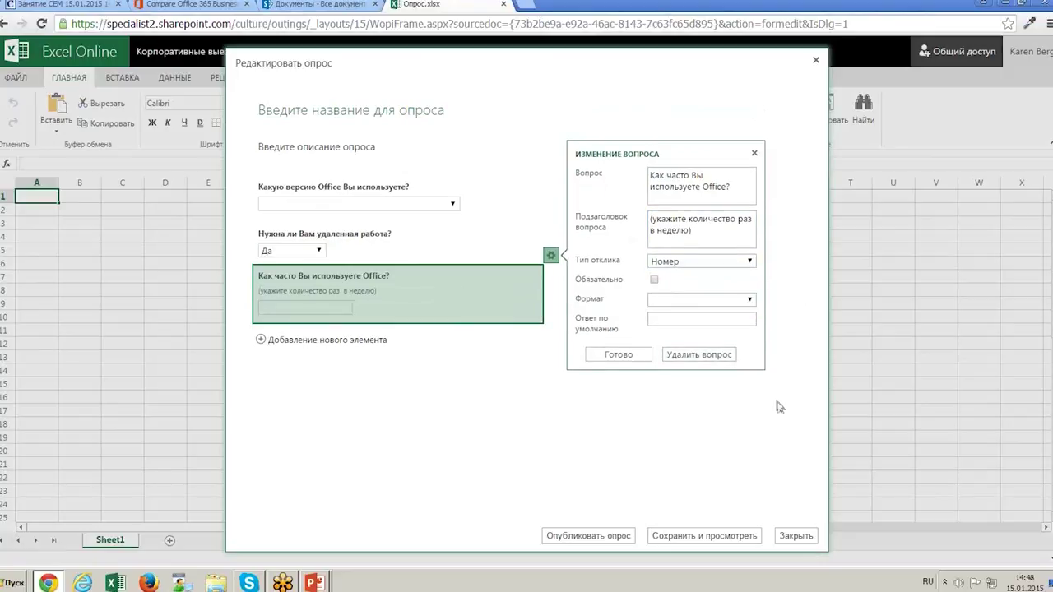
{"action": "left_click", "coordinate": [721, 301]}
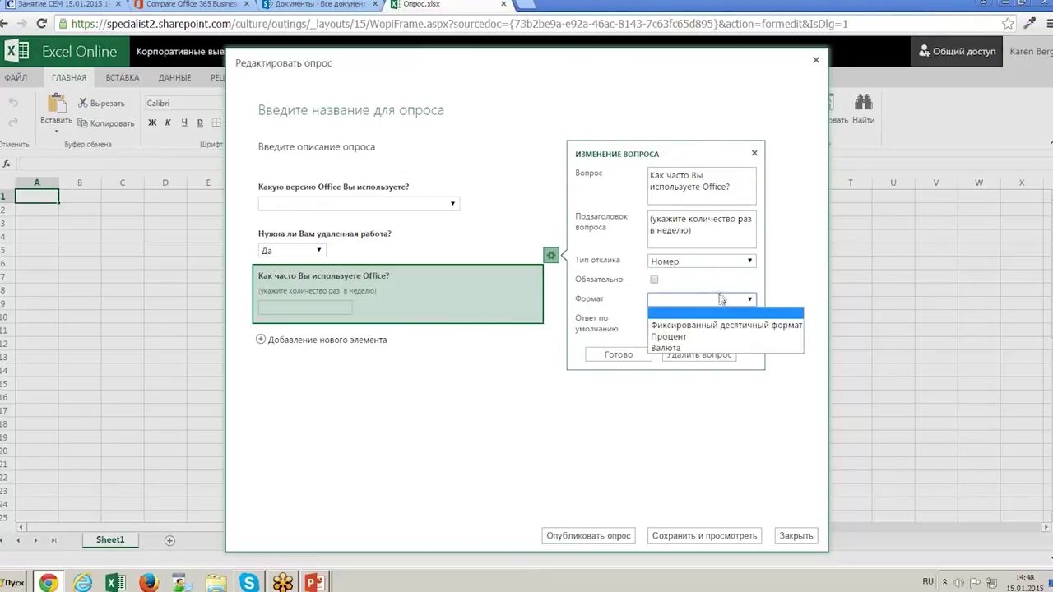
{"action": "left_click", "coordinate": [632, 293]}
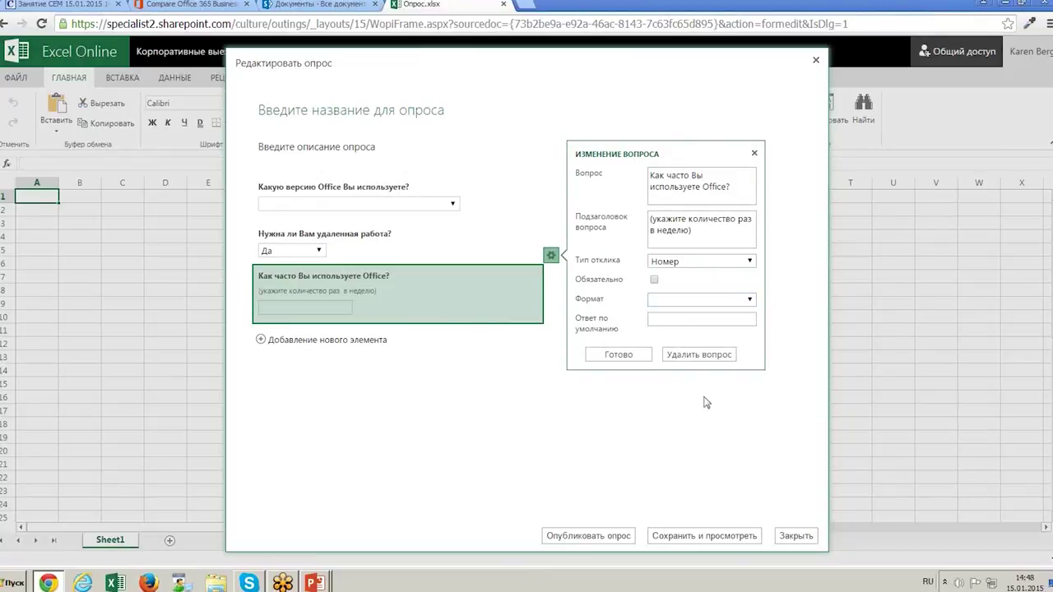
{"action": "left_click", "coordinate": [668, 320]}
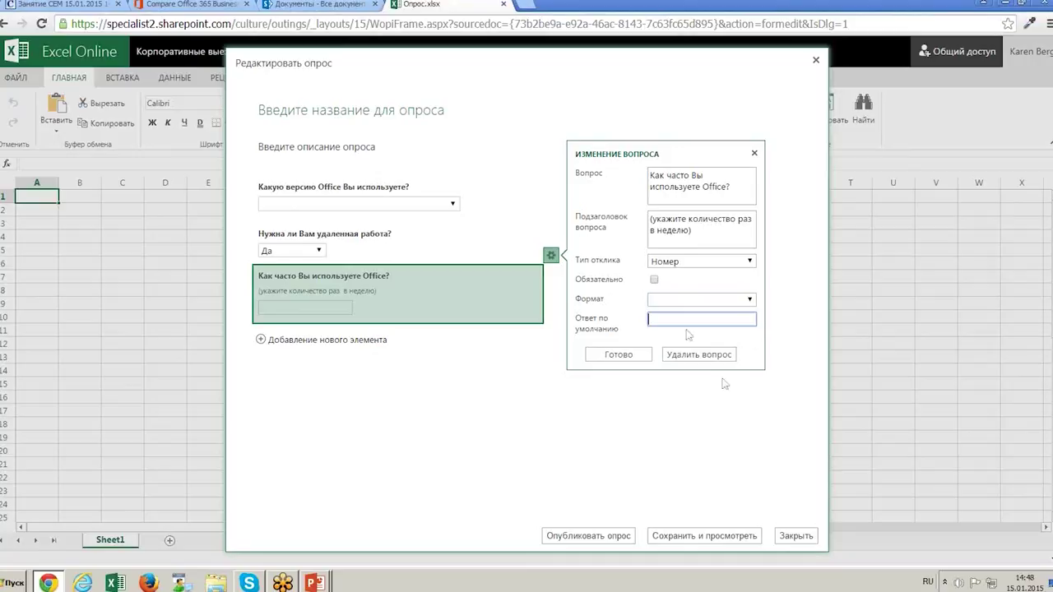
{"action": "type", "text": "1"}
{"action": "left_click", "coordinate": [642, 354]}
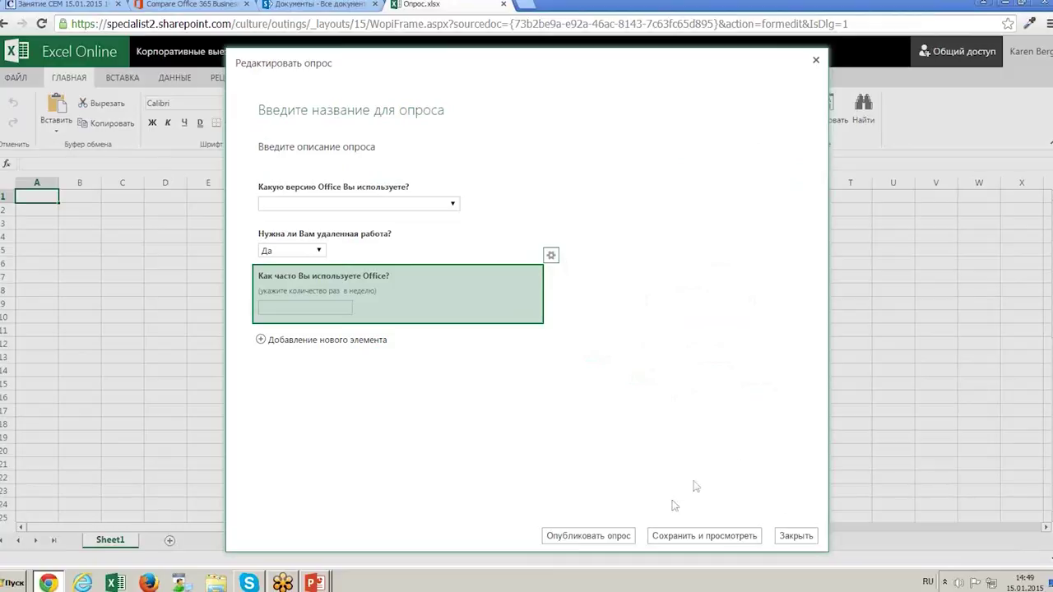
Publish the survey and return from the workbook to the outings site's document library.
{"action": "left_click", "coordinate": [589, 535]}
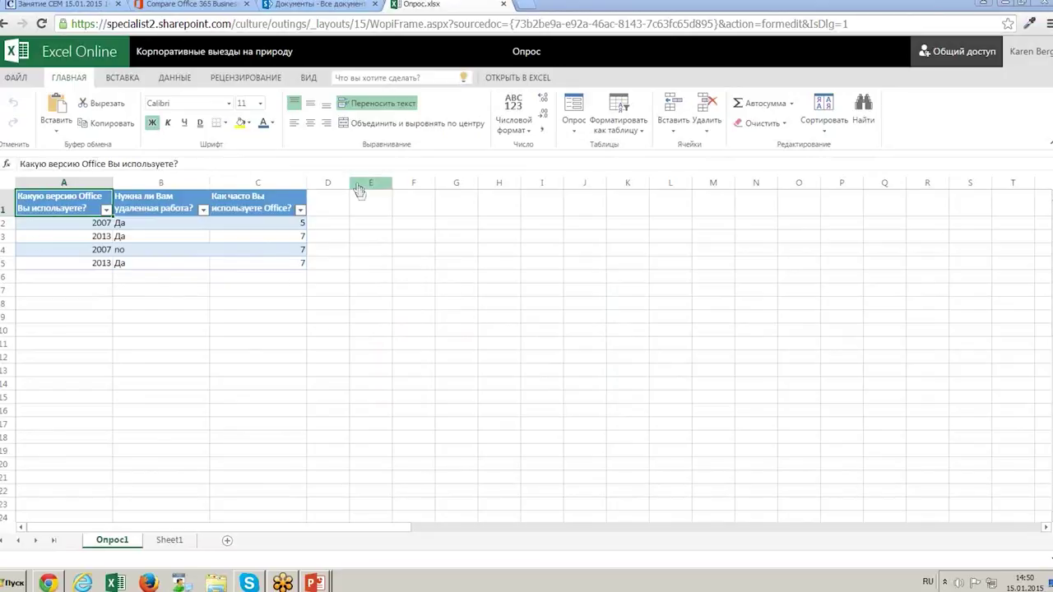
{"action": "left_click", "coordinate": [255, 51]}
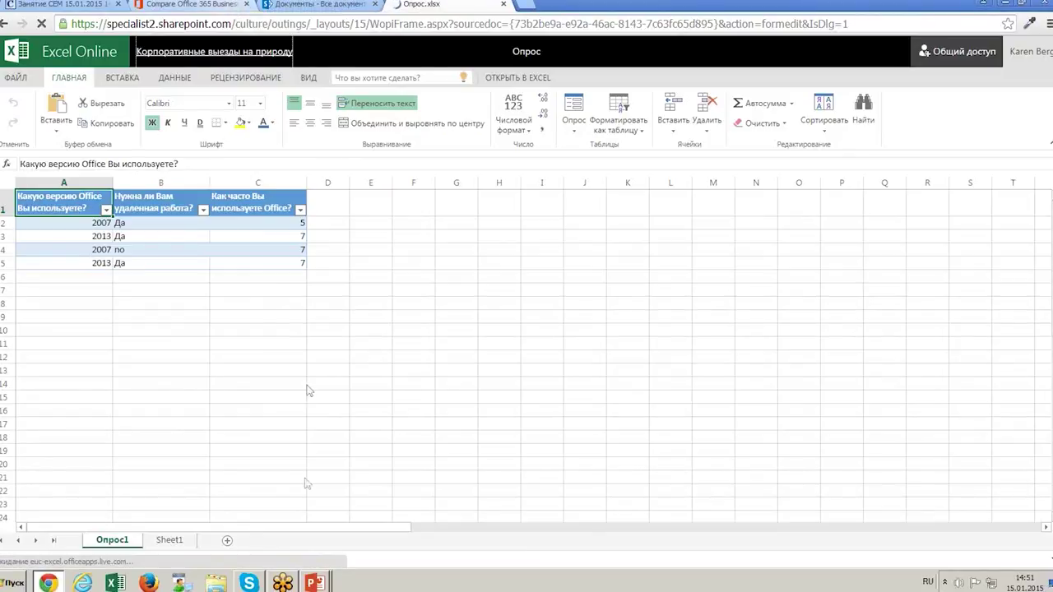
Switch to the seminar presentation in PowerPoint and show slide 7, the programme of course 50588, as a slide show.
{"action": "mouse_move", "coordinate": [315, 582]}
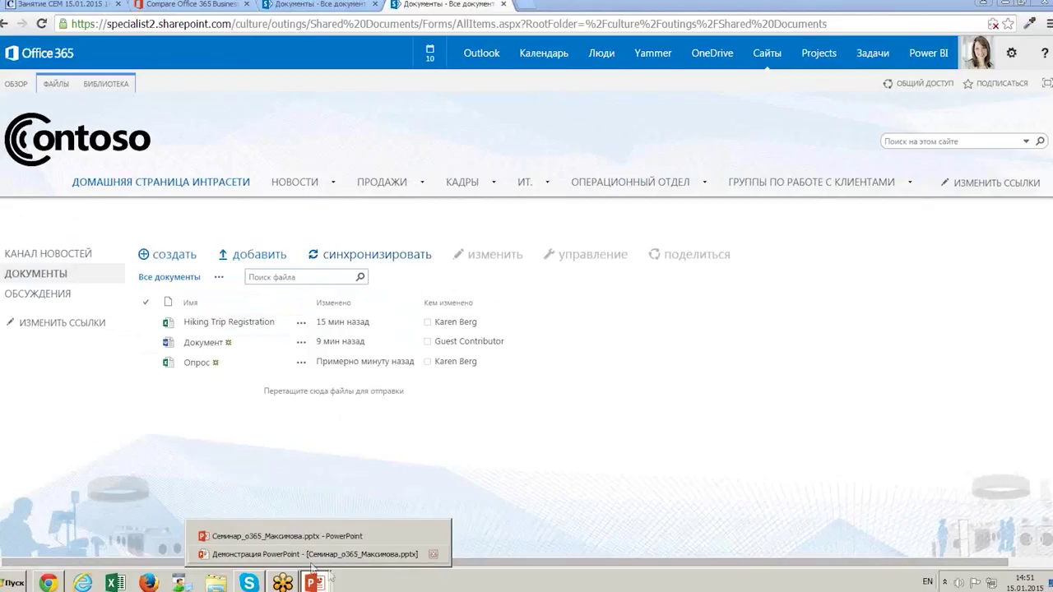
{"action": "left_click", "coordinate": [309, 535]}
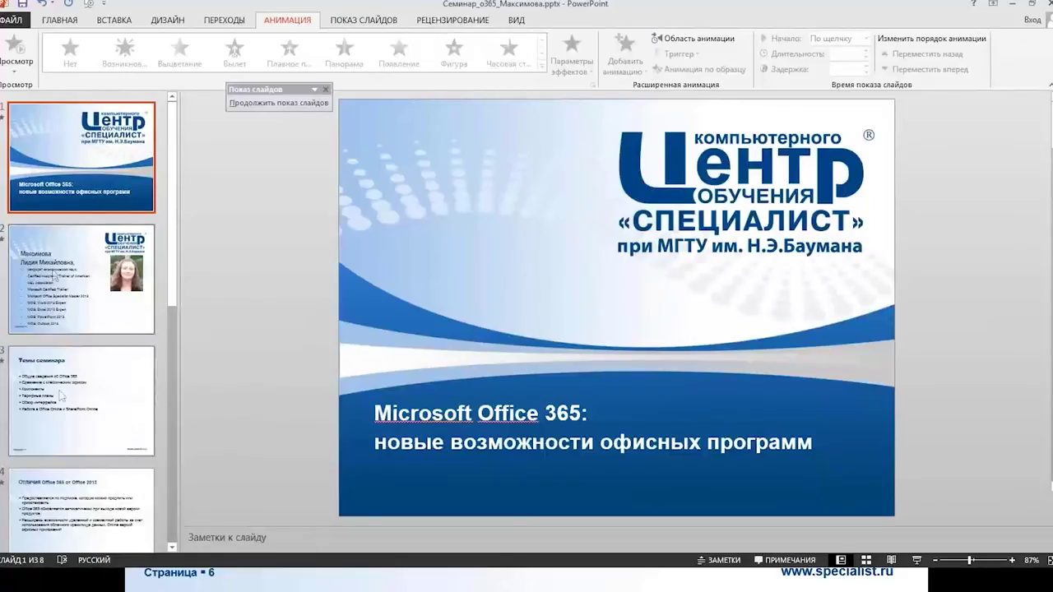
{"action": "scroll", "coordinate": [66, 418], "scroll_direction": "down", "scroll_amount": 5}
{"action": "scroll", "coordinate": [66, 418], "scroll_direction": "down", "scroll_amount": 3}
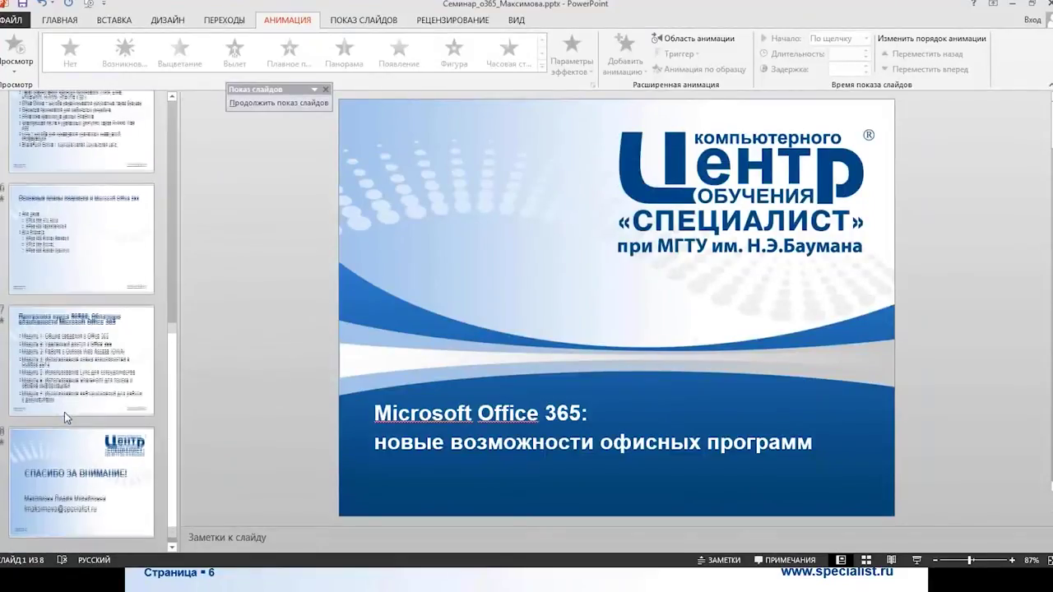
{"action": "left_click", "coordinate": [125, 339]}
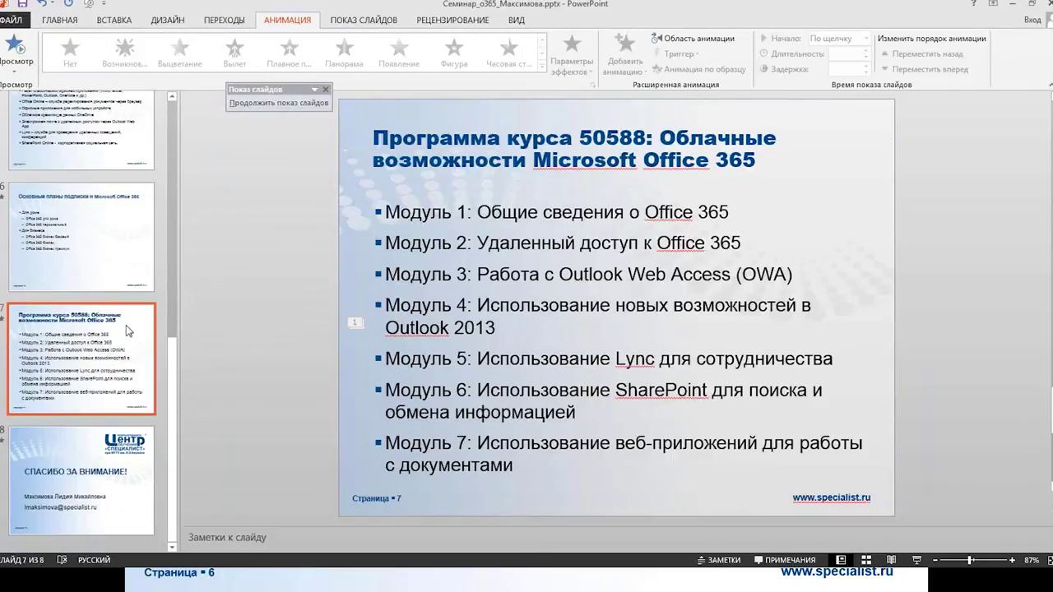
{"action": "left_click", "coordinate": [920, 562]}
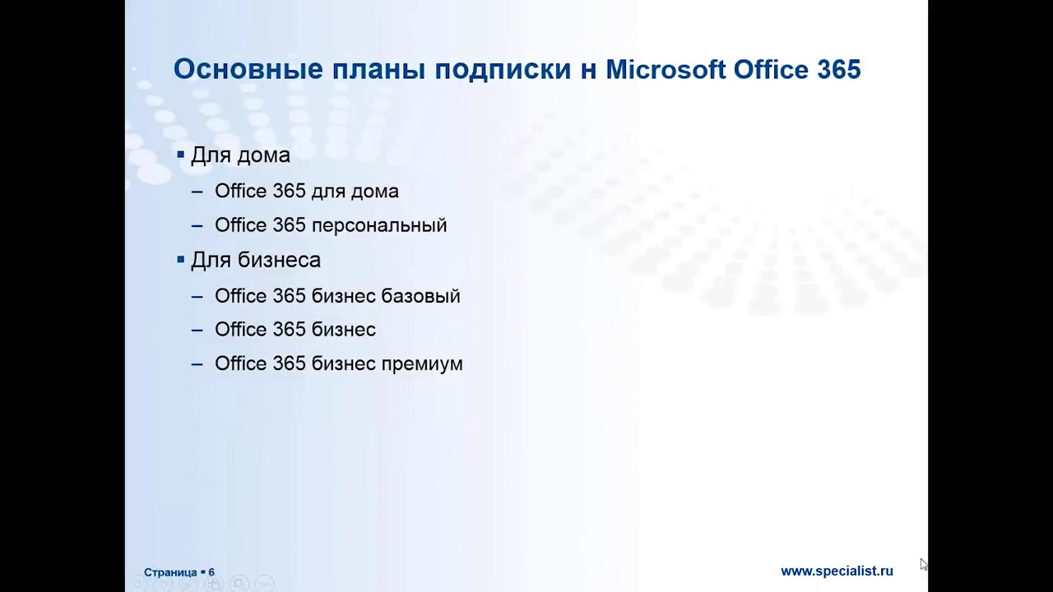
{"action": "left_click", "coordinate": [324, 461]}
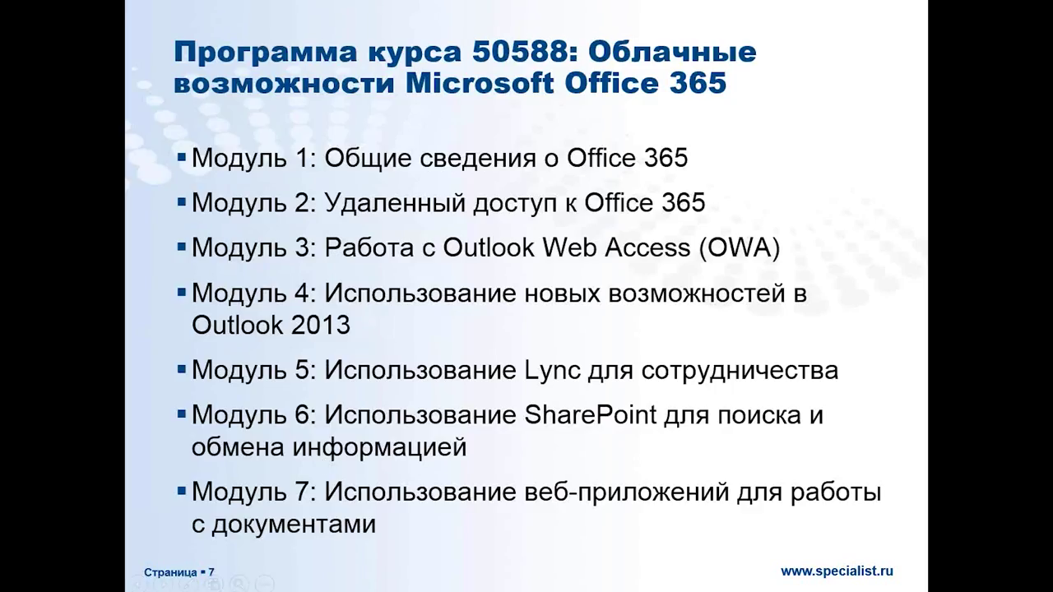
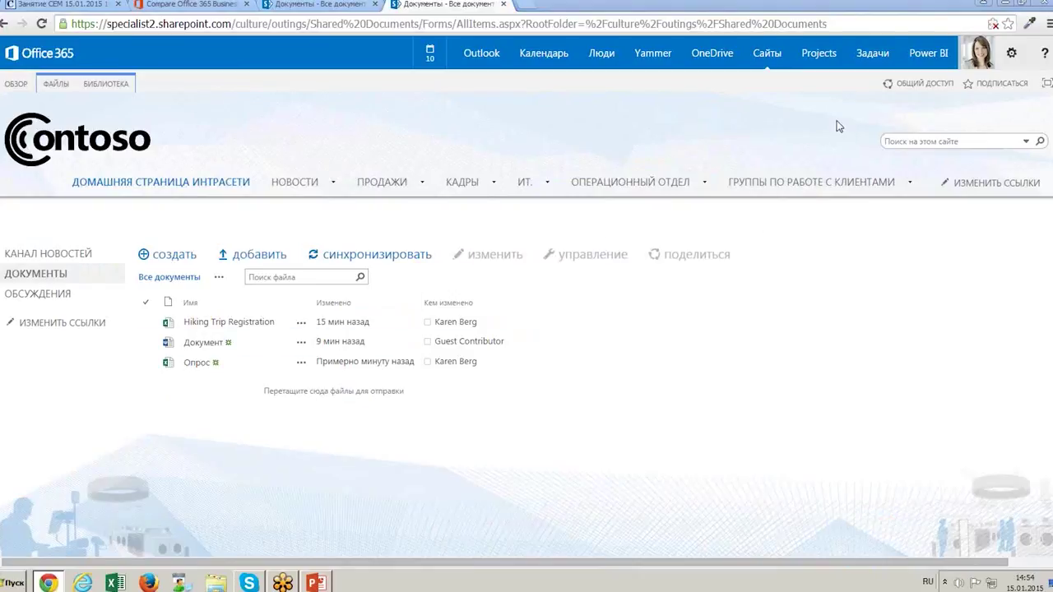
Open the Hiking Trip Registration workbook from the document library and look over its registration list.
{"action": "key", "text": "alt+shift"}
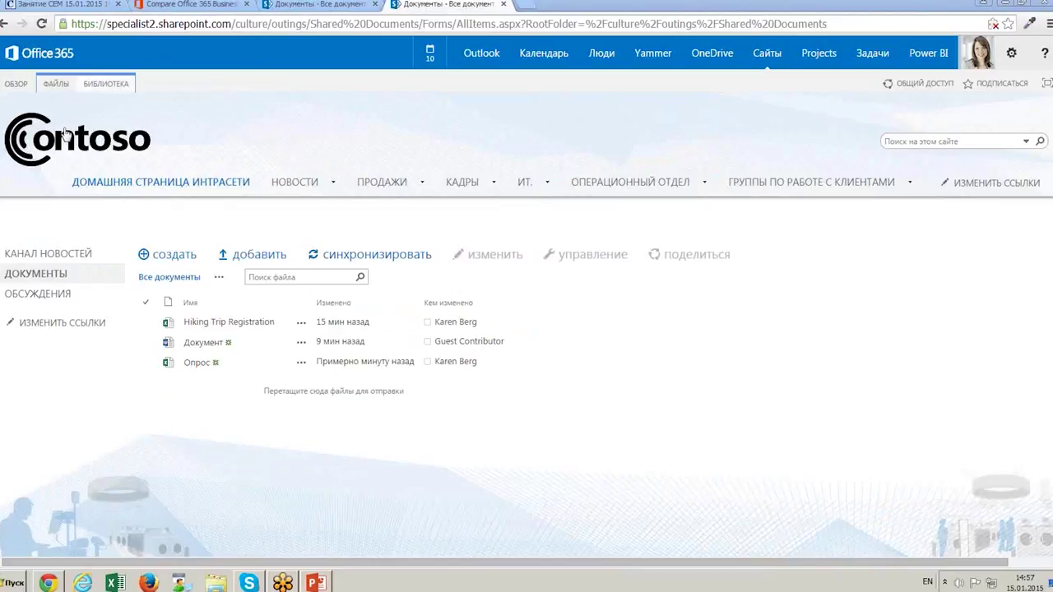
{"action": "left_click", "coordinate": [238, 324]}
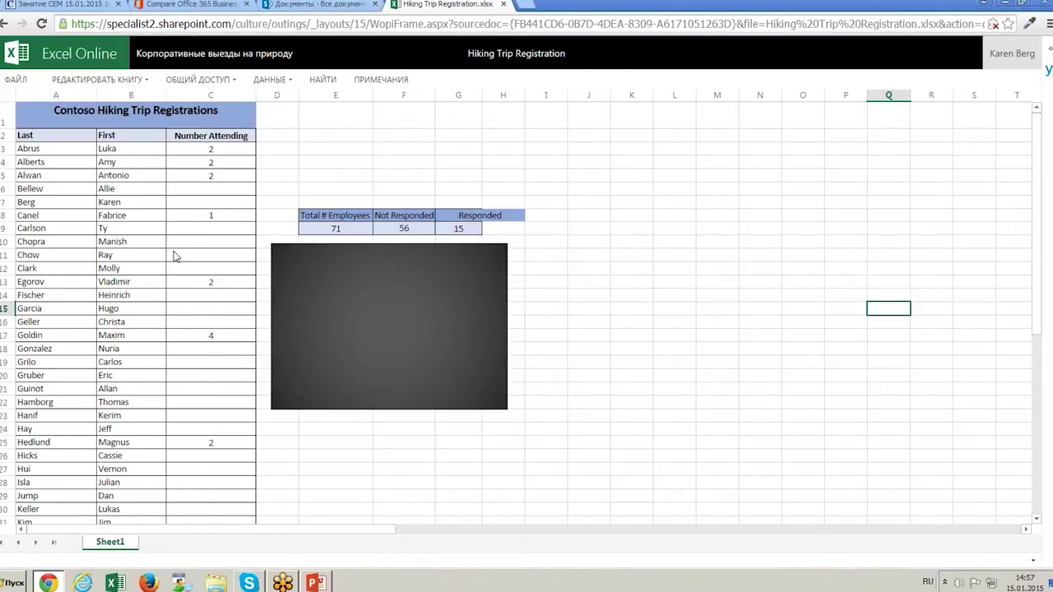
{"action": "left_click", "coordinate": [121, 219]}
{"action": "left_click", "coordinate": [66, 164]}
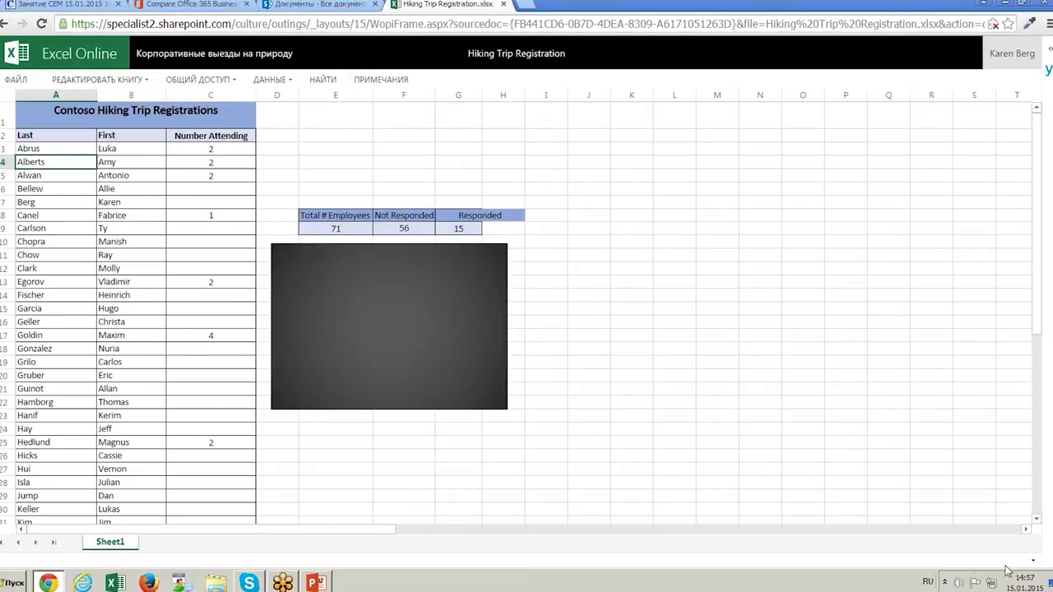
{"action": "key", "text": "Down"}
{"action": "key", "text": "Down"}
{"action": "key", "text": "Down"}
{"action": "key", "text": "Down"}
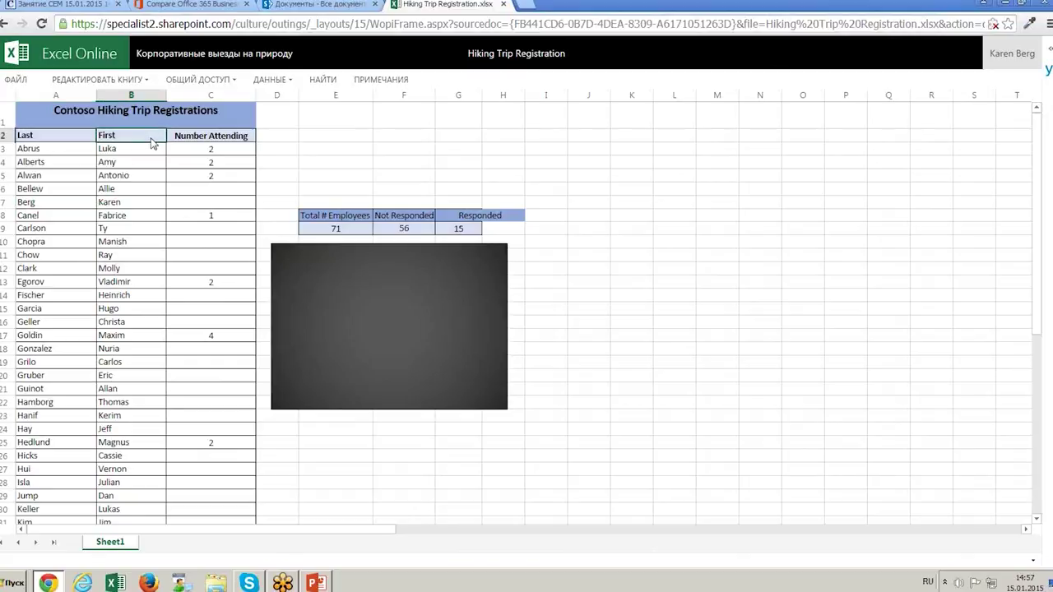
{"action": "left_click", "coordinate": [95, 79]}
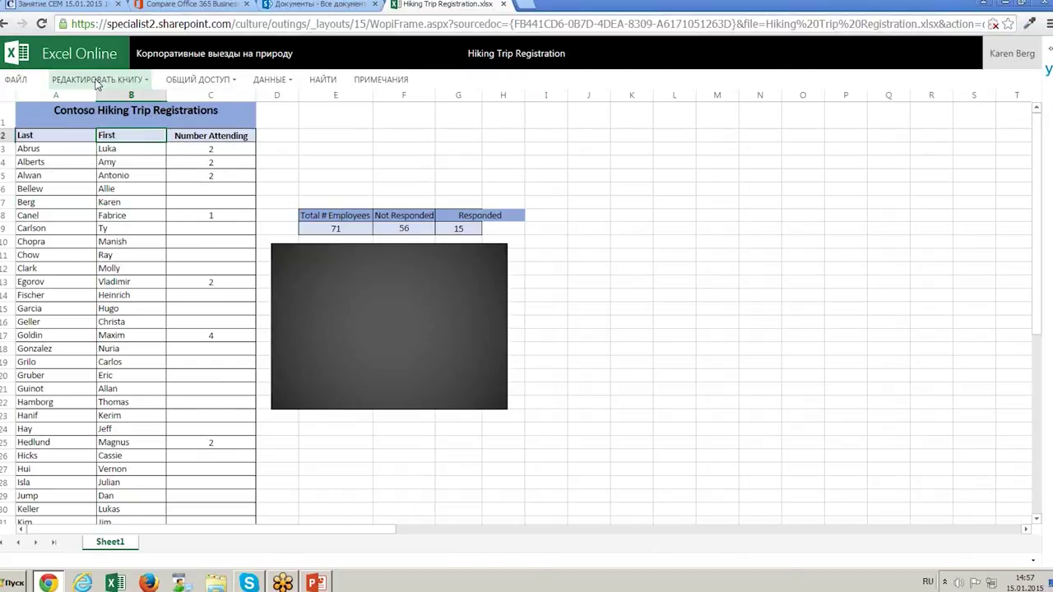
{"action": "left_click", "coordinate": [144, 80]}
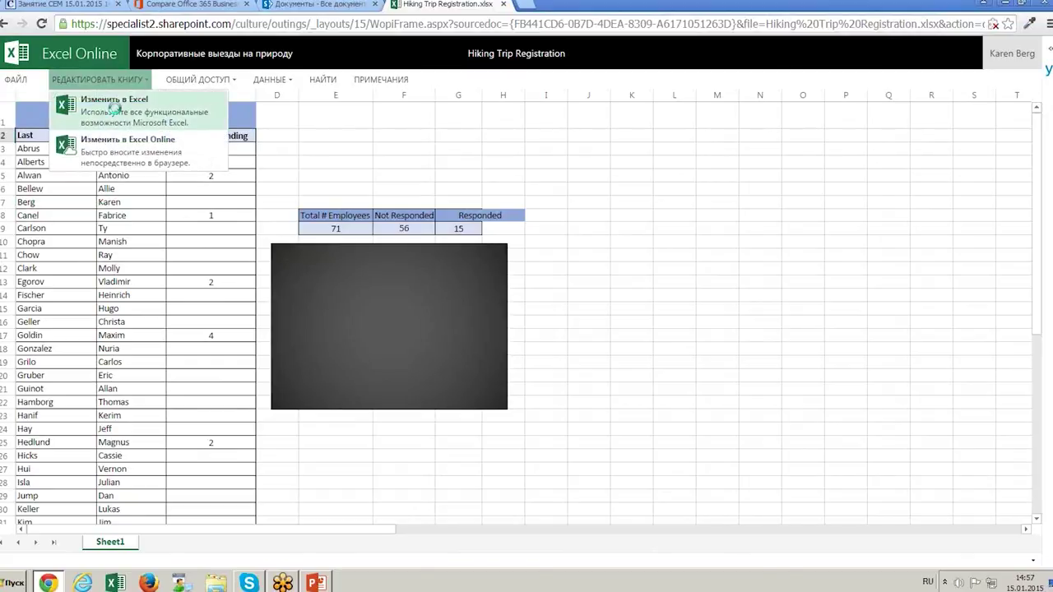
{"action": "left_click", "coordinate": [115, 103]}
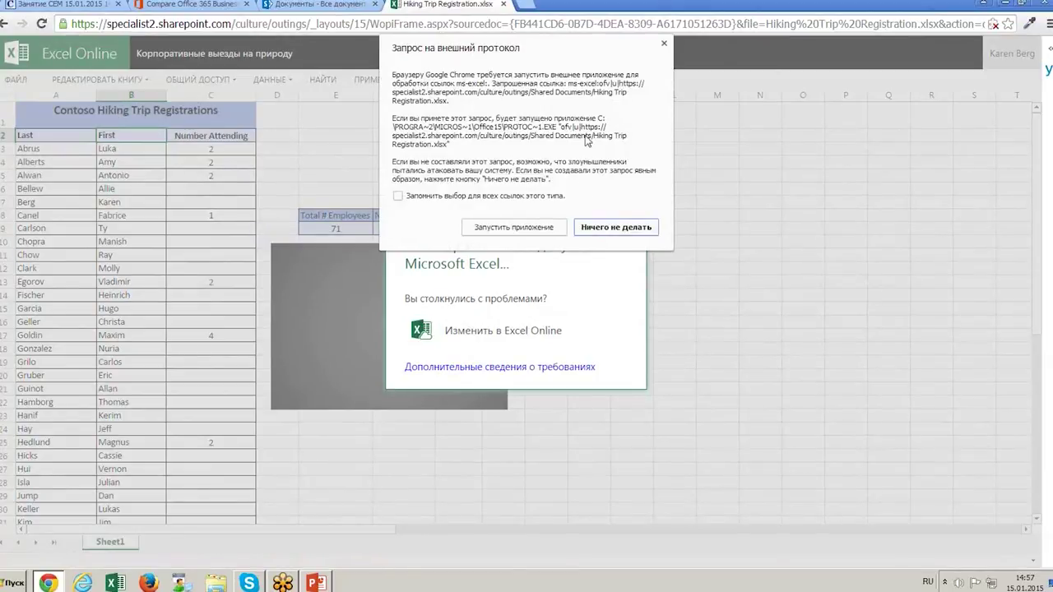
{"action": "left_click", "coordinate": [617, 227]}
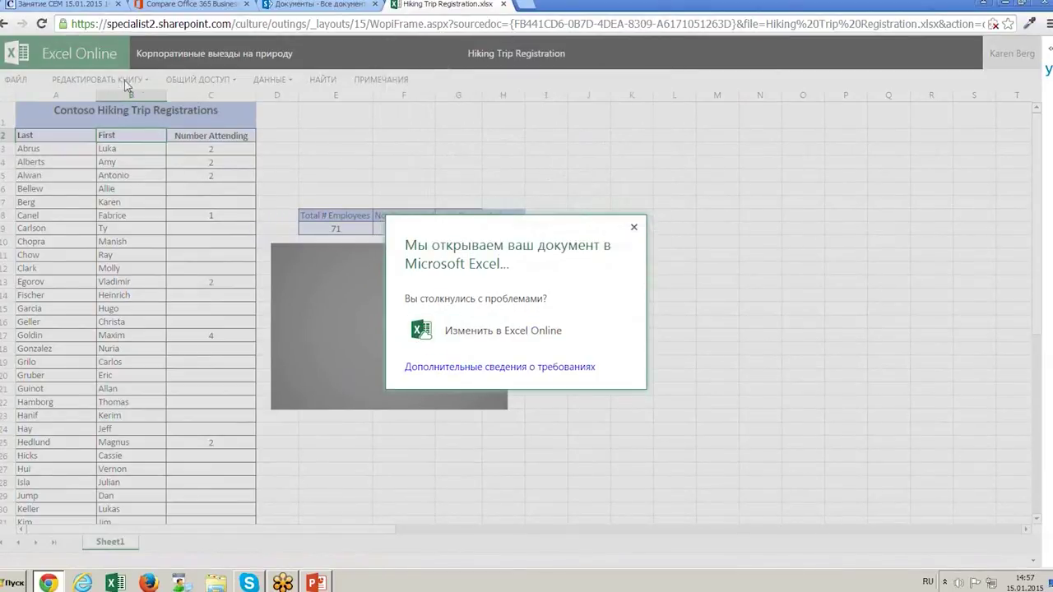
{"action": "left_click", "coordinate": [320, 14]}
{"action": "left_click", "coordinate": [386, 6]}
{"action": "left_click", "coordinate": [634, 228]}
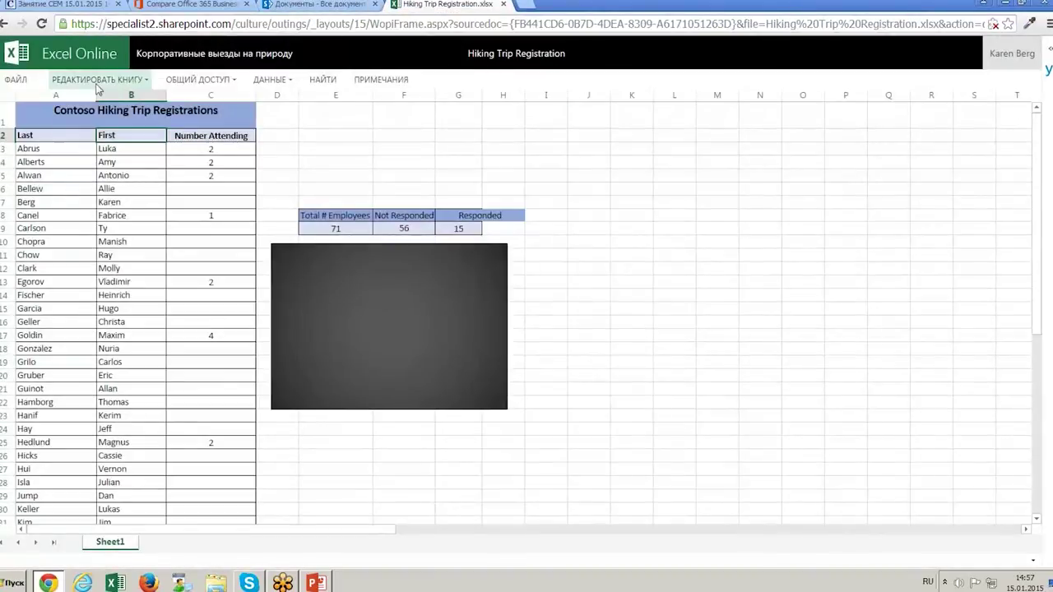
Open the Hiking Trip Registration workbook for editing in Excel Online.
{"action": "left_click", "coordinate": [99, 79]}
{"action": "left_click", "coordinate": [136, 152]}
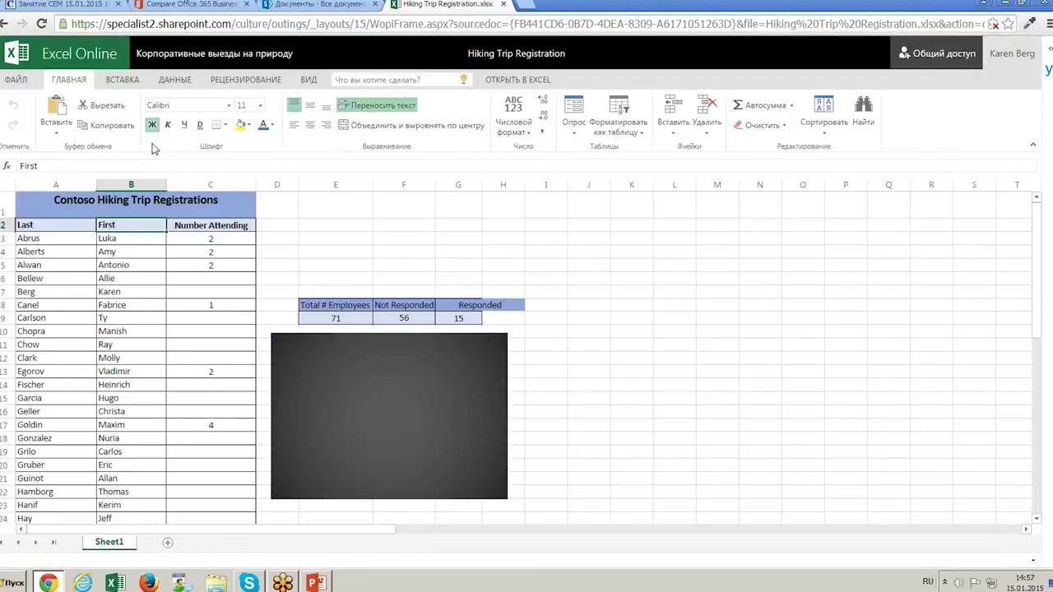
{"action": "left_click", "coordinate": [336, 424]}
{"action": "left_click", "coordinate": [176, 278]}
{"action": "left_click", "coordinate": [211, 225]}
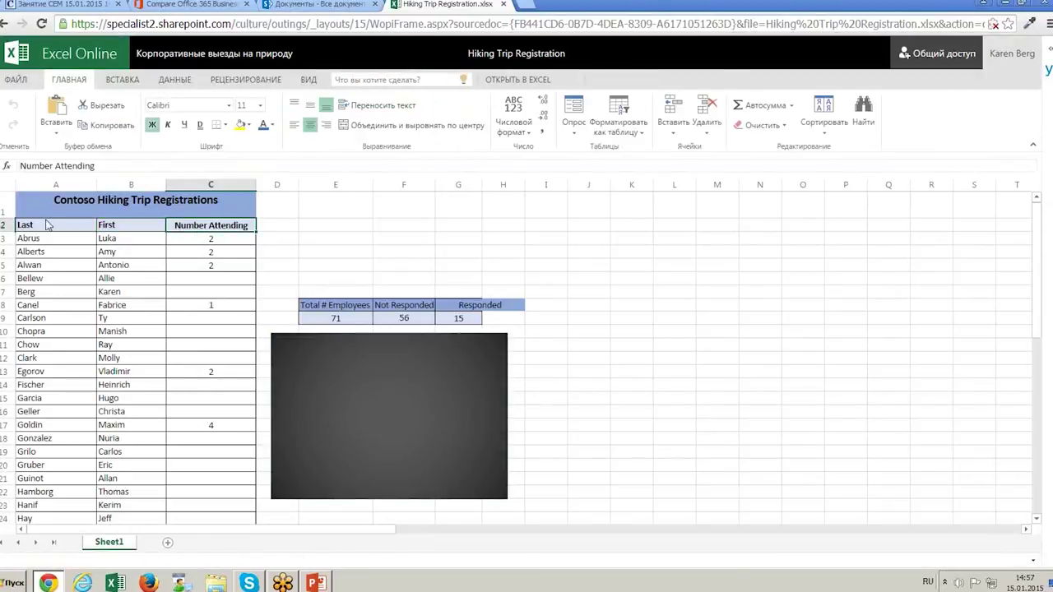
Format the registration list in range A1:C73 as a table with headers.
{"action": "left_click", "coordinate": [40, 239]}
{"action": "left_click_drag", "start_coordinate": [39, 238], "coordinate": [189, 372]}
{"action": "left_click", "coordinate": [210, 265]}
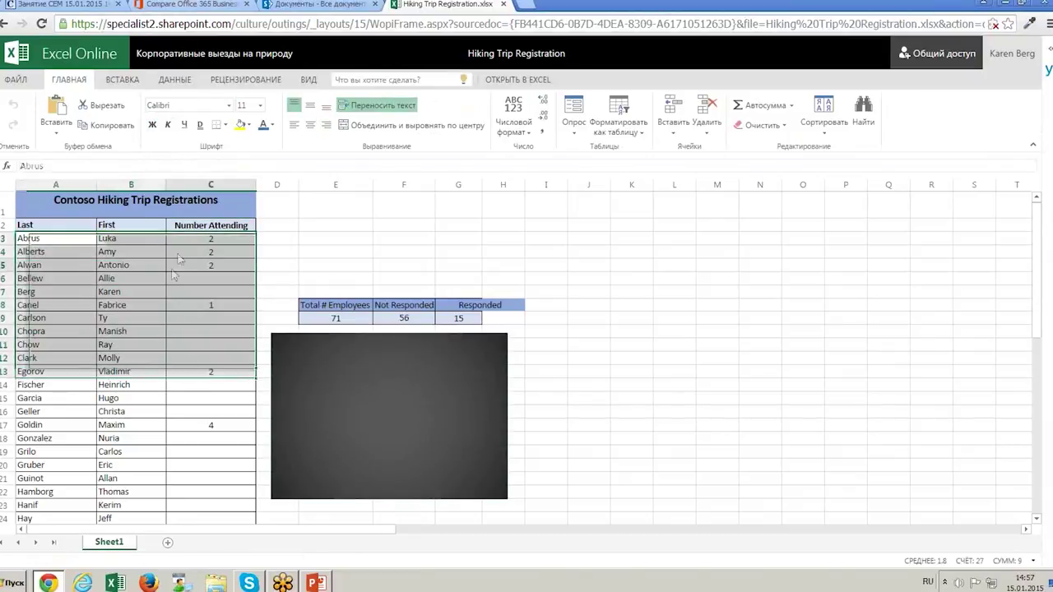
{"action": "left_click", "coordinate": [622, 127]}
{"action": "left_click", "coordinate": [643, 148]}
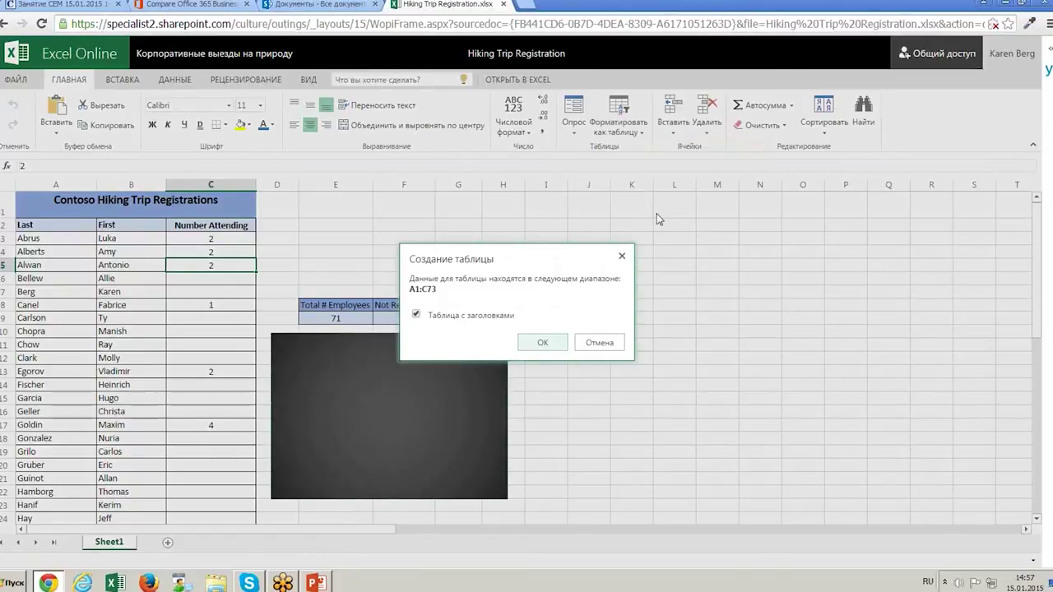
{"action": "left_click", "coordinate": [560, 345]}
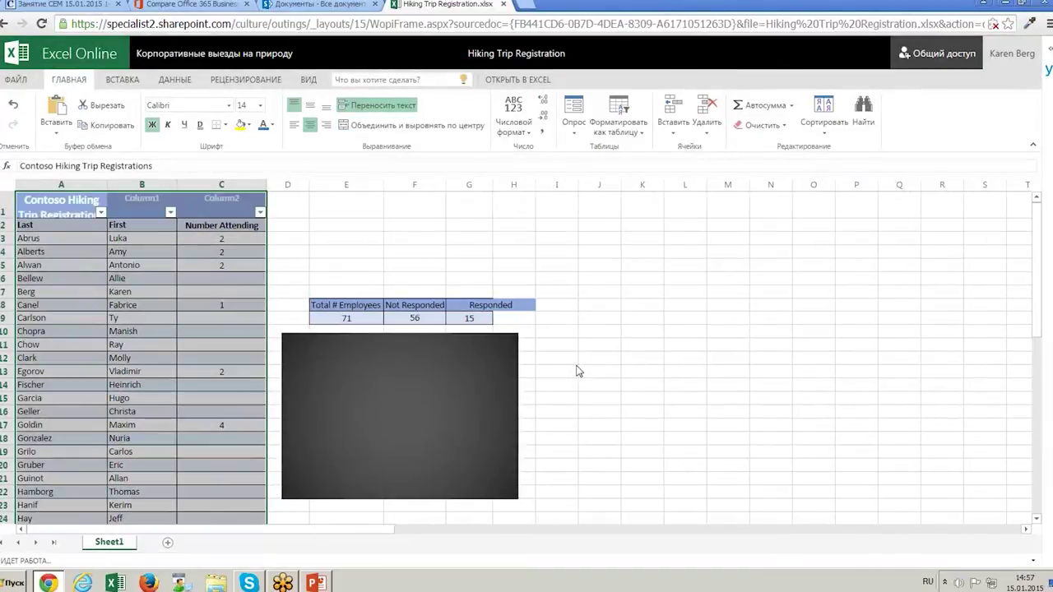
{"action": "left_click", "coordinate": [139, 318]}
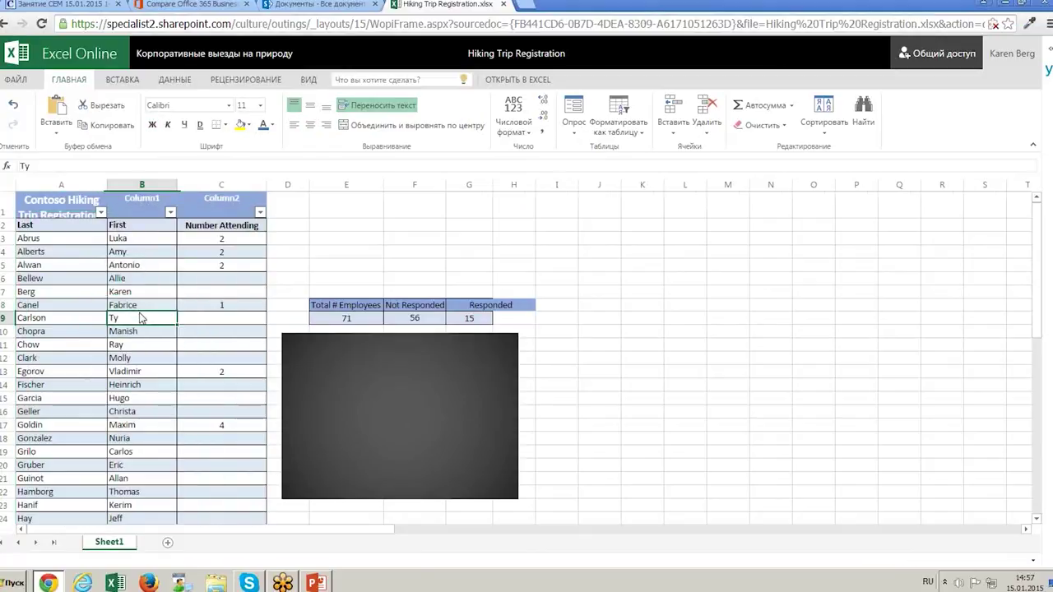
{"action": "left_click", "coordinate": [191, 296]}
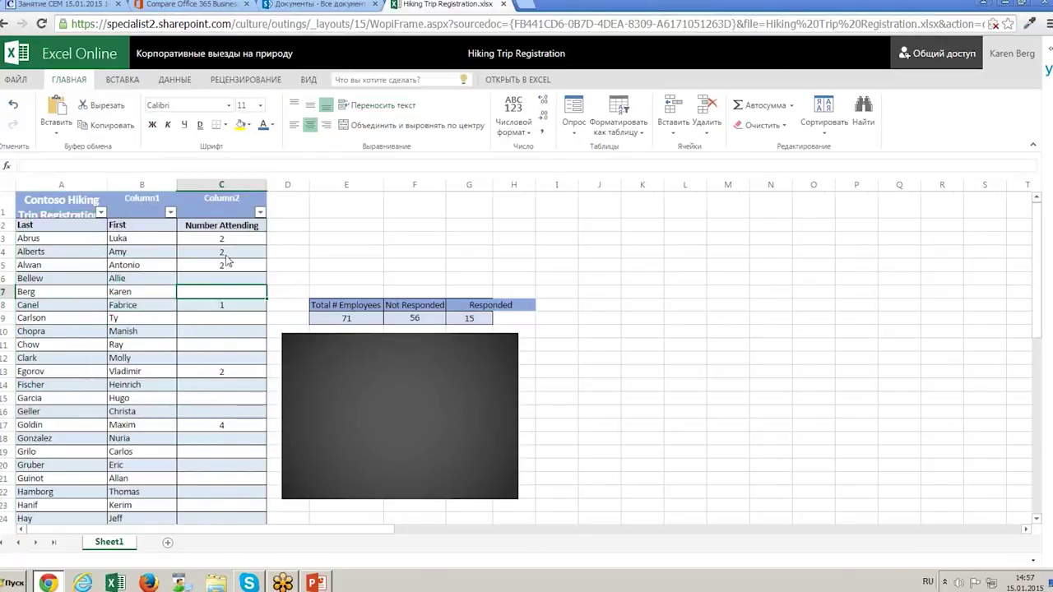
Insert a basic line chart from cells B3:C5 and move it slightly lower on the sheet.
{"action": "left_click", "coordinate": [58, 241]}
{"action": "left_click_drag", "start_coordinate": [136, 243], "coordinate": [214, 271]}
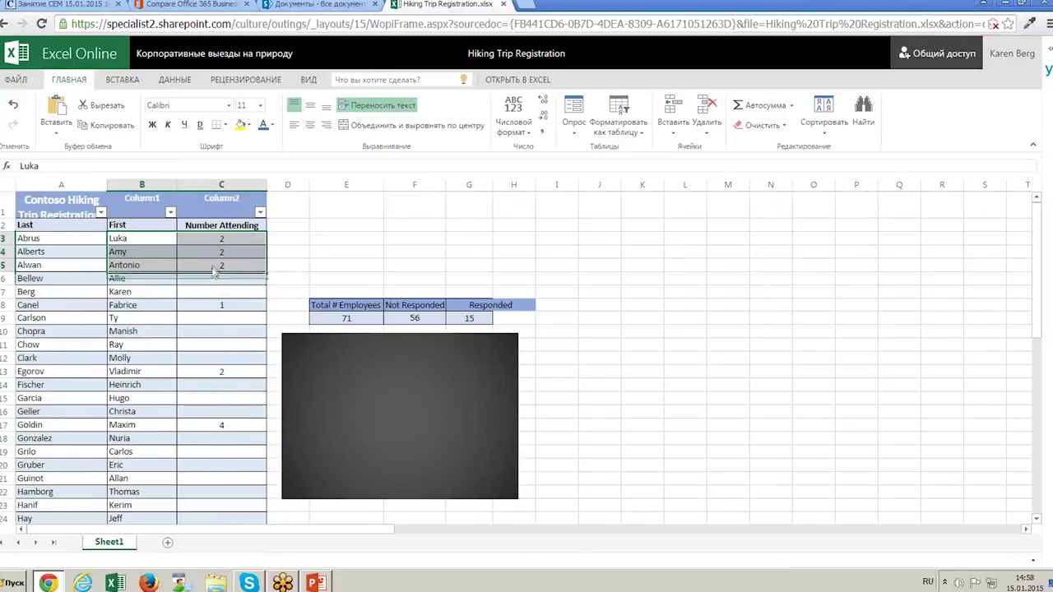
{"action": "left_click", "coordinate": [123, 80]}
{"action": "left_click", "coordinate": [242, 112]}
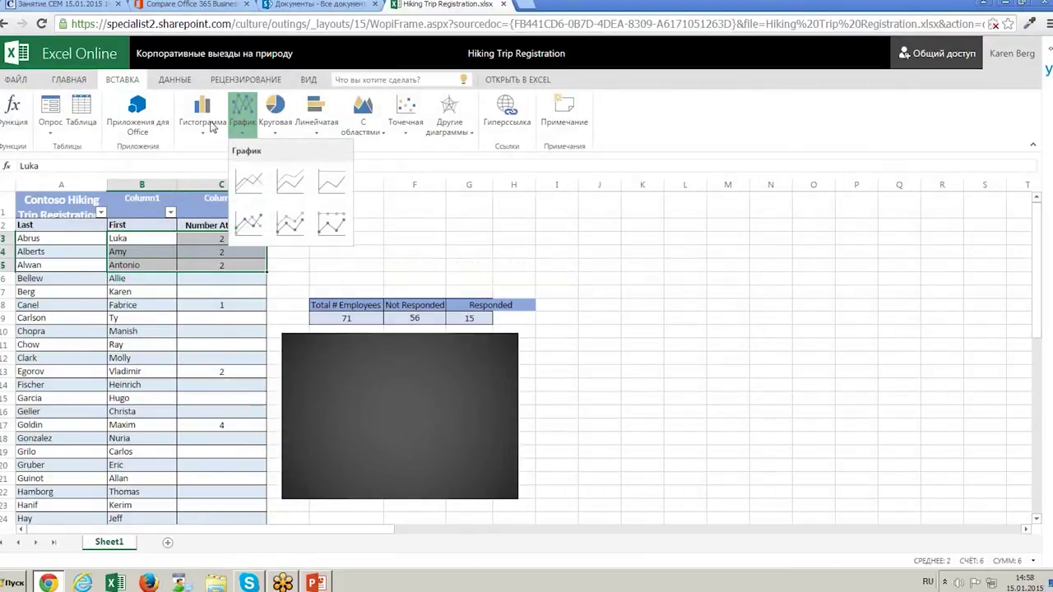
{"action": "left_click", "coordinate": [257, 178]}
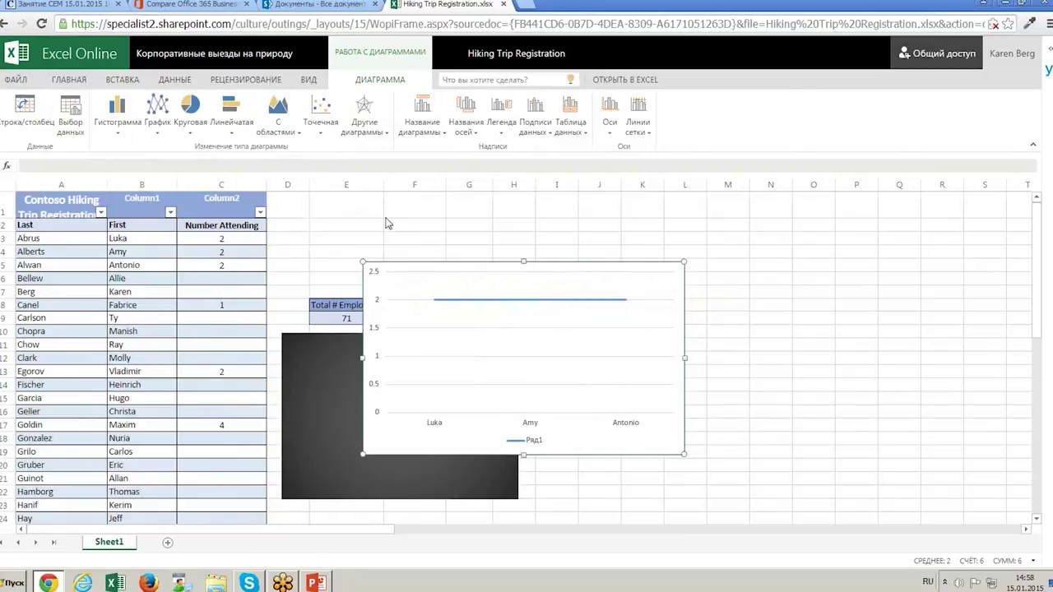
{"action": "left_click_drag", "start_coordinate": [628, 275], "coordinate": [638, 328]}
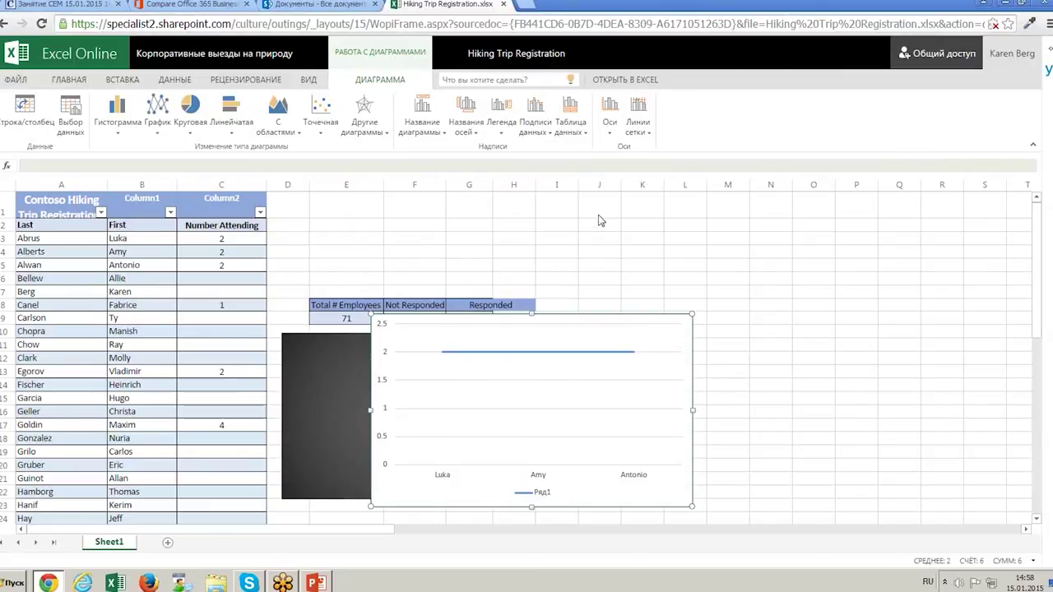
{"action": "left_click", "coordinate": [245, 241]}
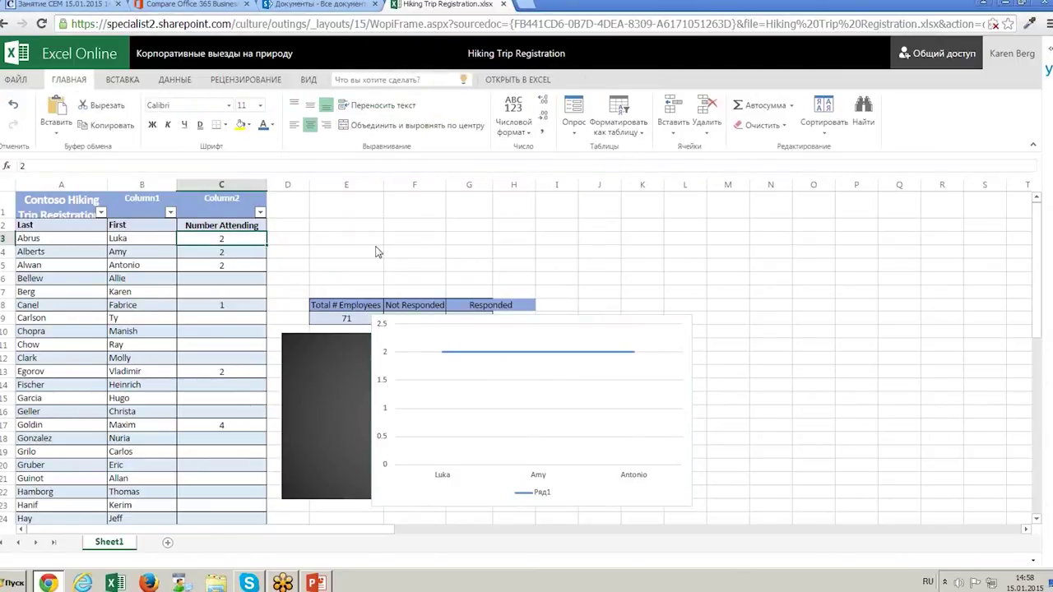
Browse the functions available for cell E2 in the Математические, Статистические and Финансовые categories.
{"action": "left_click", "coordinate": [334, 224]}
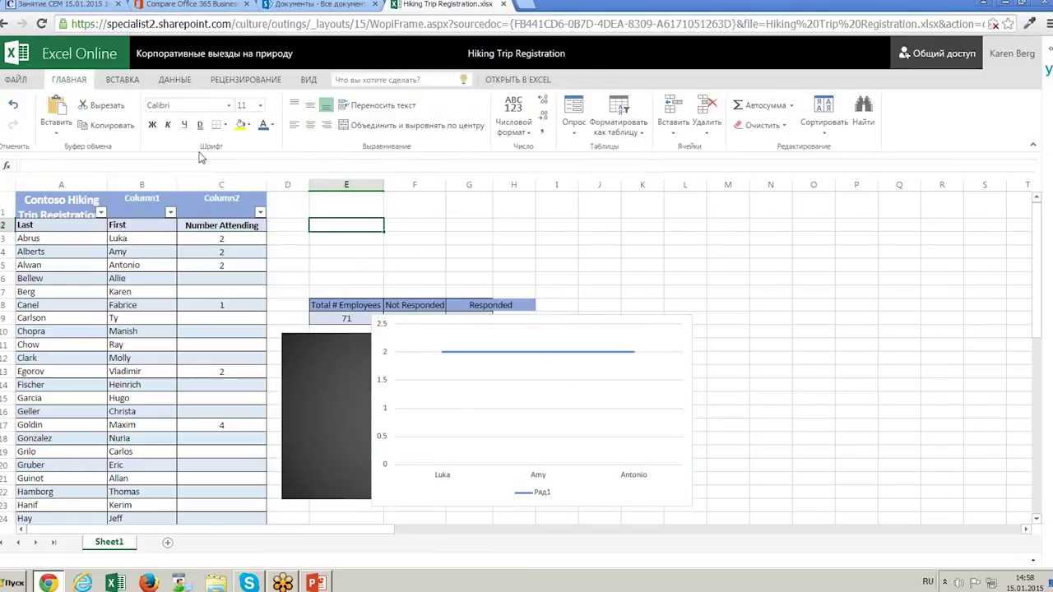
{"action": "left_click", "coordinate": [8, 166]}
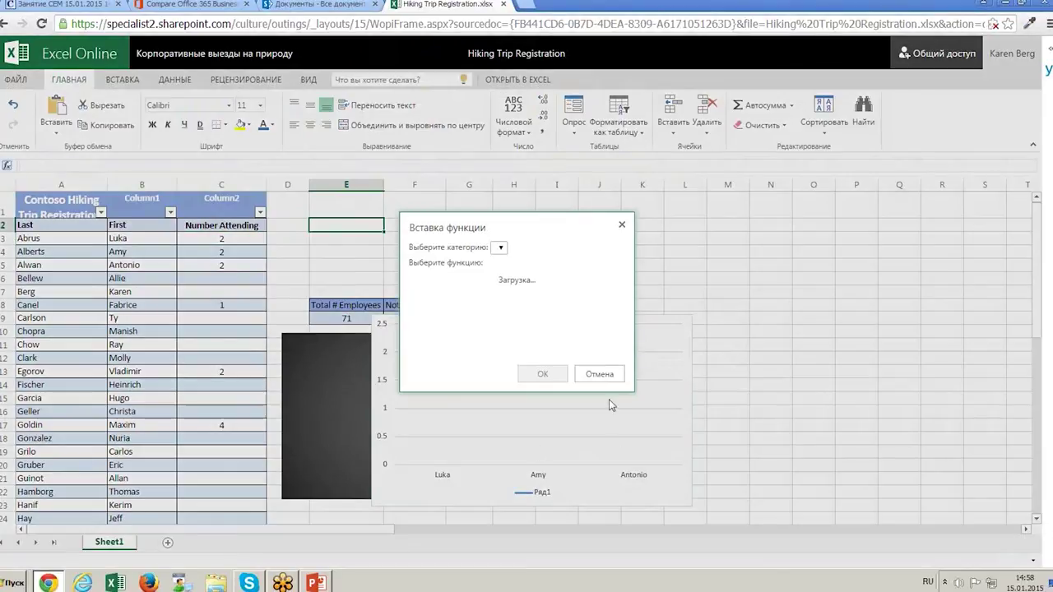
{"action": "left_click", "coordinate": [568, 249]}
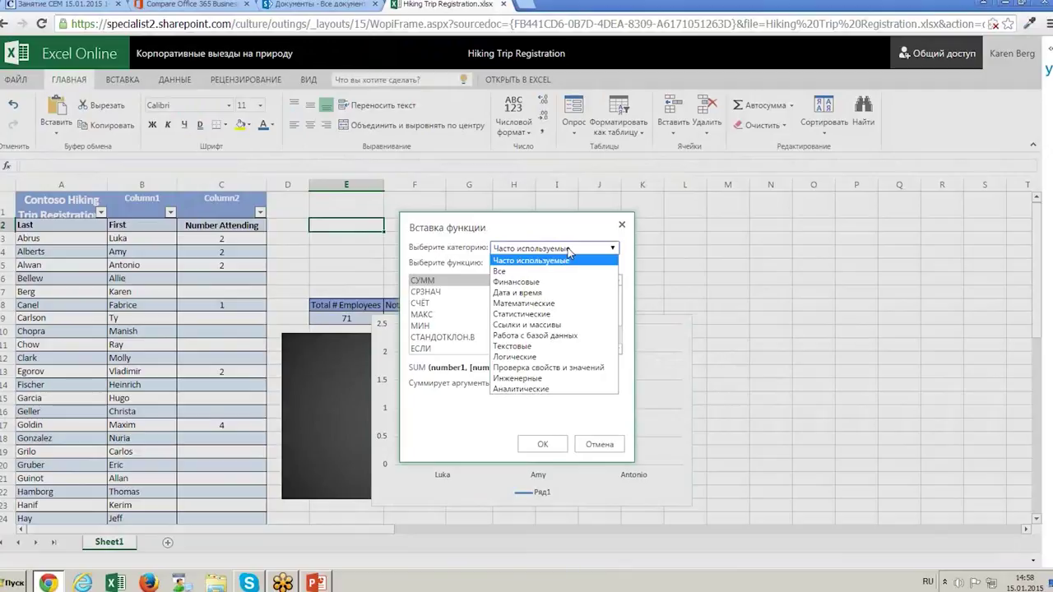
{"action": "left_click", "coordinate": [547, 303]}
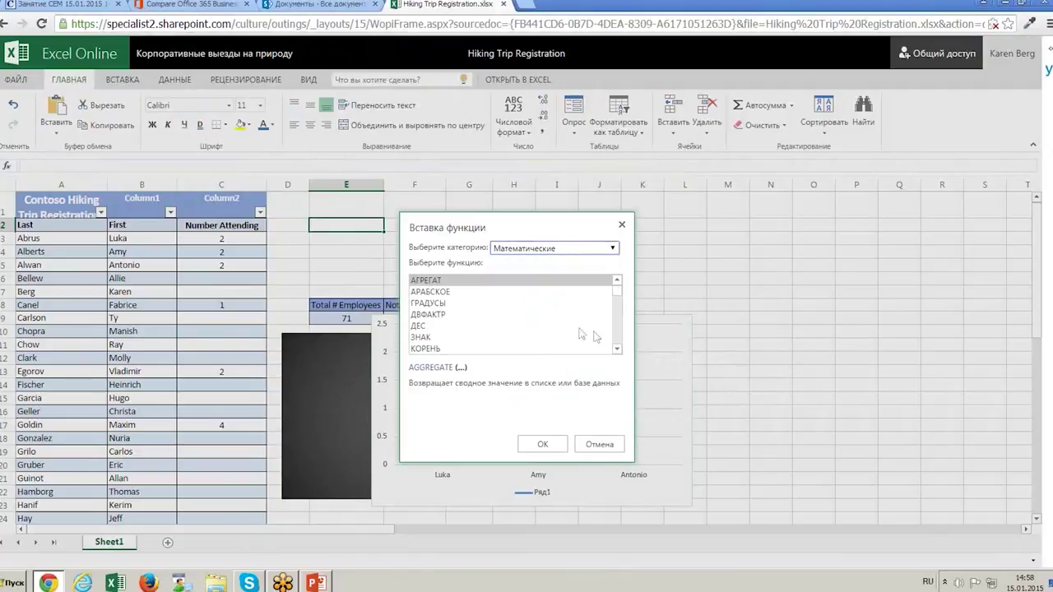
{"action": "left_click", "coordinate": [580, 247]}
{"action": "left_click", "coordinate": [543, 316]}
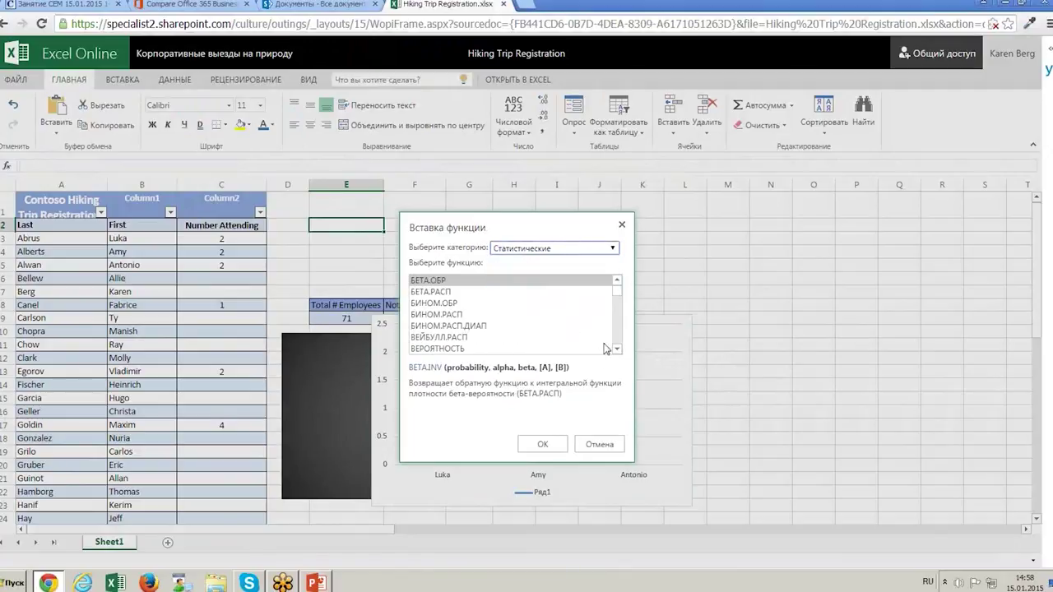
{"action": "left_click", "coordinate": [601, 248]}
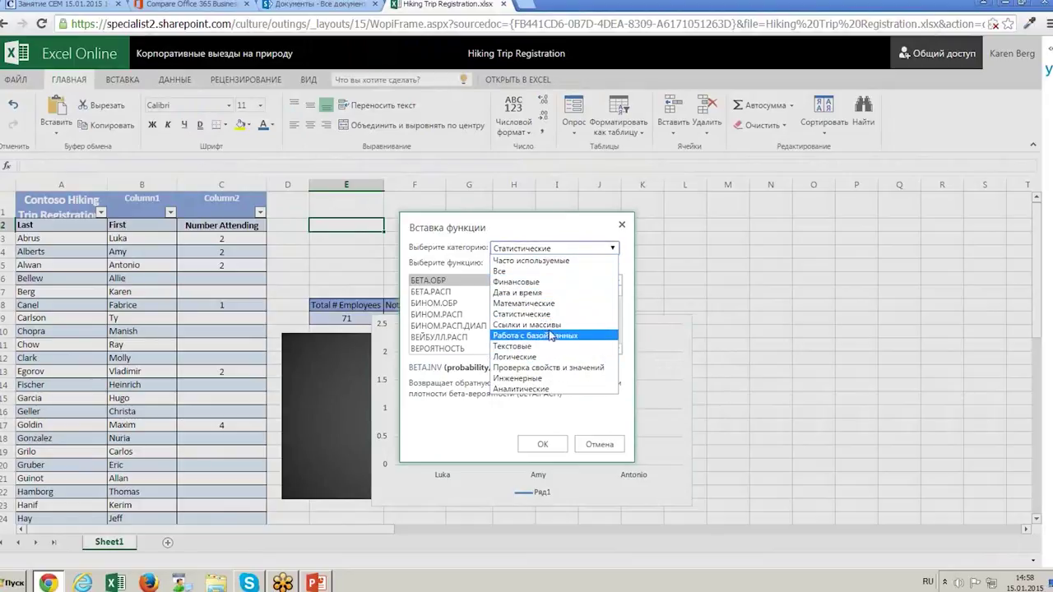
{"action": "left_click", "coordinate": [525, 282]}
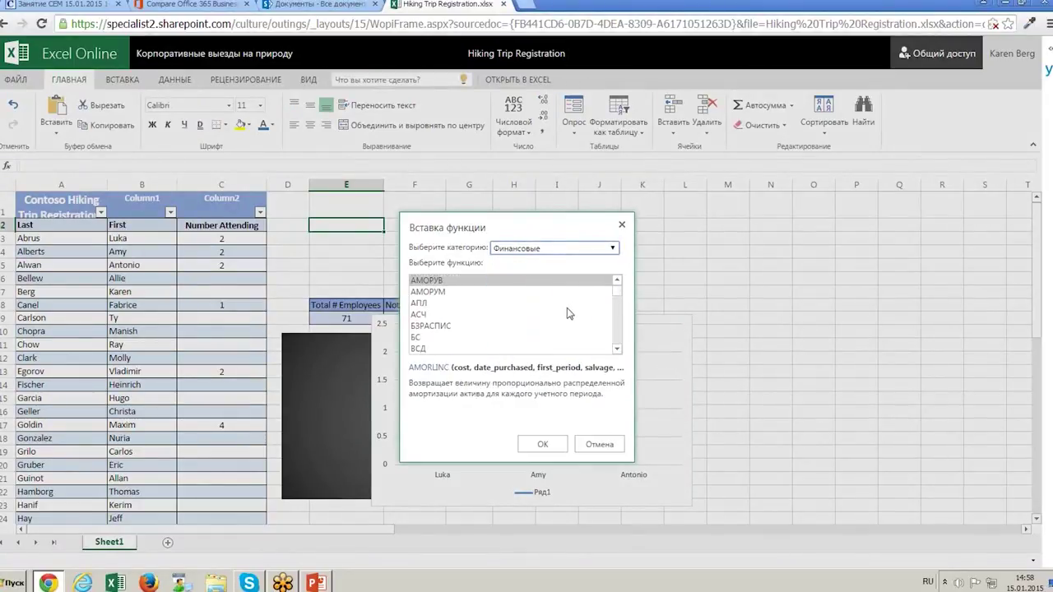
{"action": "scroll", "coordinate": [566, 312], "scroll_direction": "down", "scroll_amount": 5}
{"action": "scroll", "coordinate": [566, 313], "scroll_direction": "up", "scroll_amount": 5}
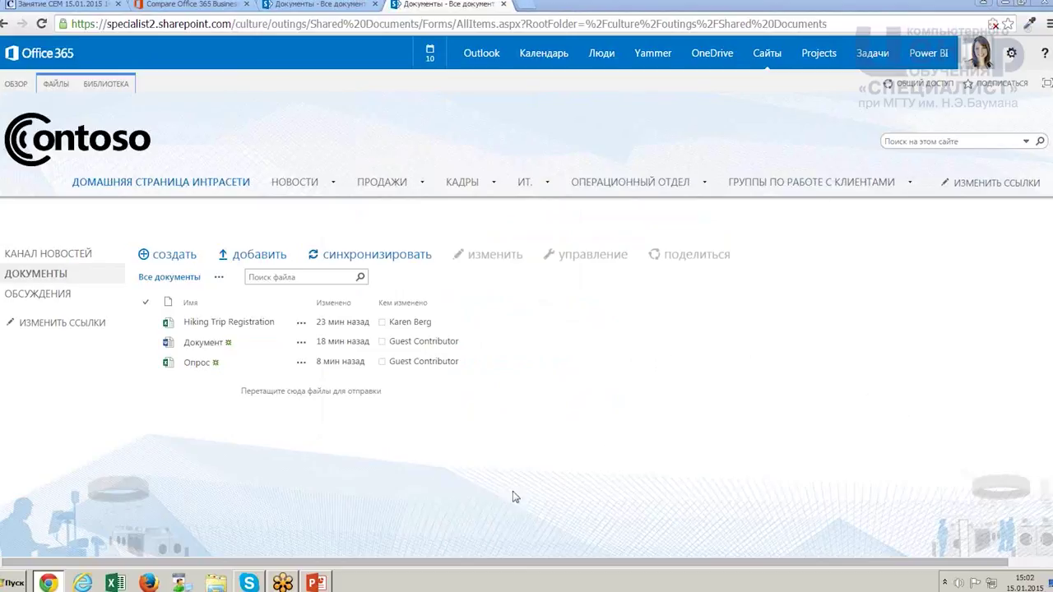
Switch to the seminar presentation in PowerPoint at slide 7 with the programme of course 50588.
{"action": "left_click", "coordinate": [332, 580]}
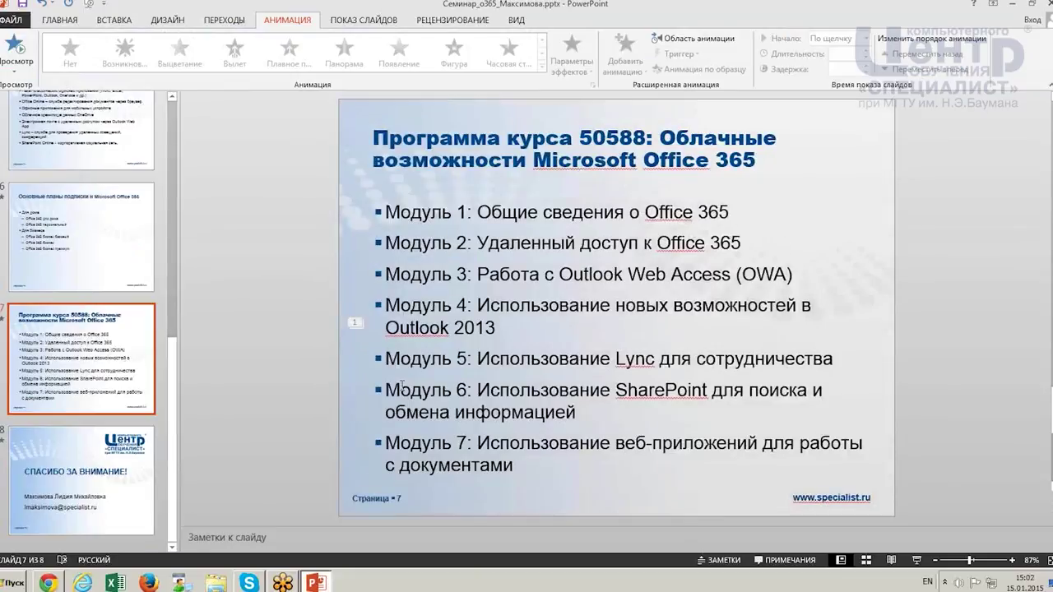